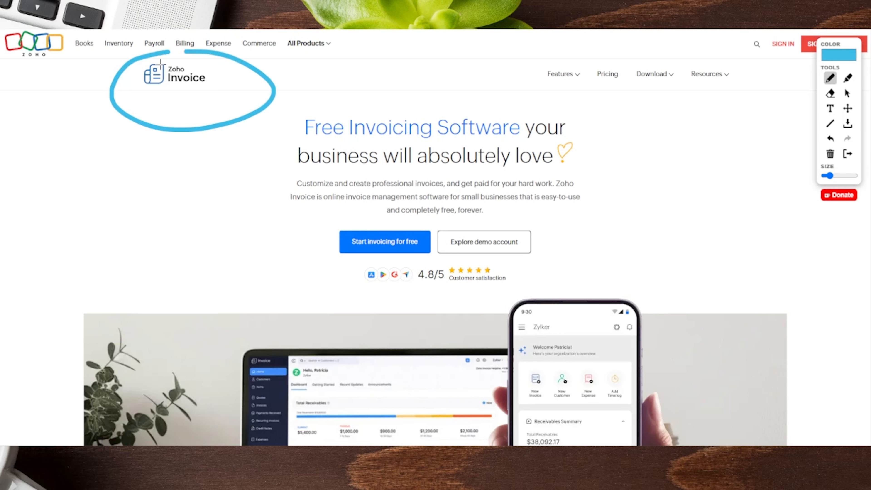
pyautogui.moveTo(343, 100)
pyautogui.mouseDown()
pyautogui.moveTo(297, 112)
pyautogui.moveTo(269, 192)
pyautogui.mouseUp()
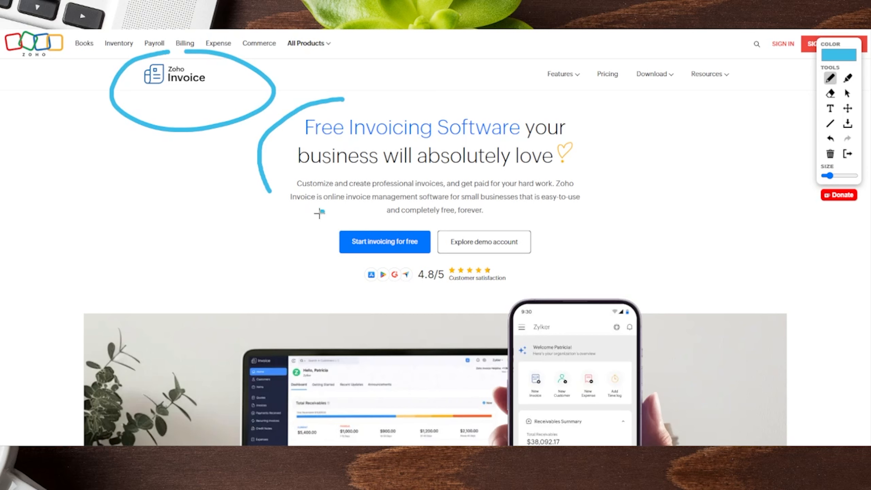
pyautogui.moveTo(319, 213)
pyautogui.mouseDown()
pyautogui.moveTo(463, 258)
pyautogui.moveTo(298, 231)
pyautogui.mouseUp()
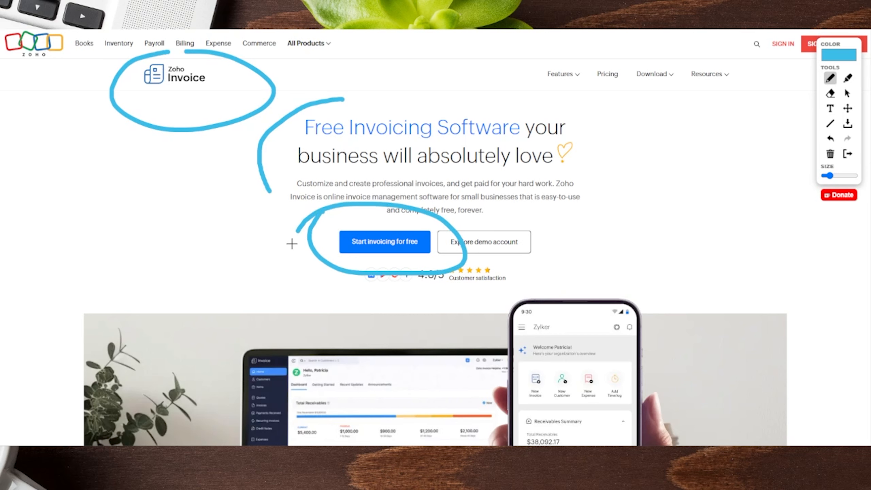
pyautogui.moveTo(216, 177); pyautogui.dragTo(214, 292)
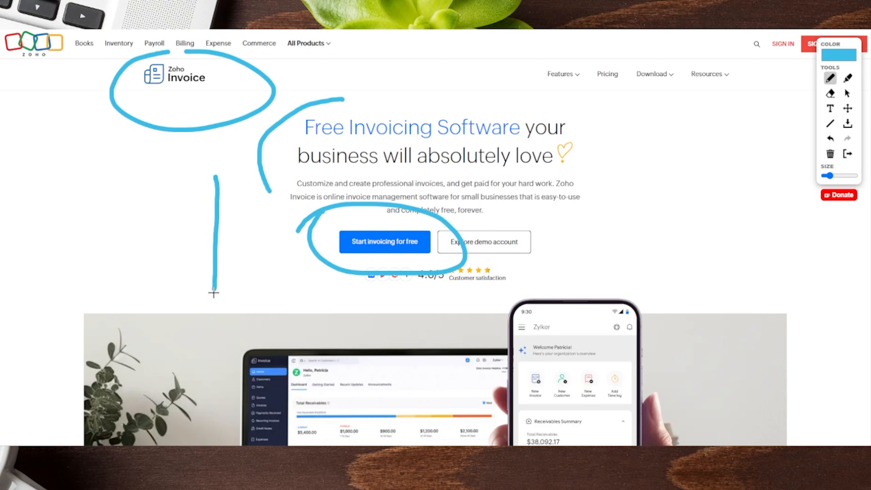
pyautogui.moveTo(191, 256)
pyautogui.mouseDown()
pyautogui.moveTo(220, 302)
pyautogui.moveTo(246, 254)
pyautogui.mouseUp()
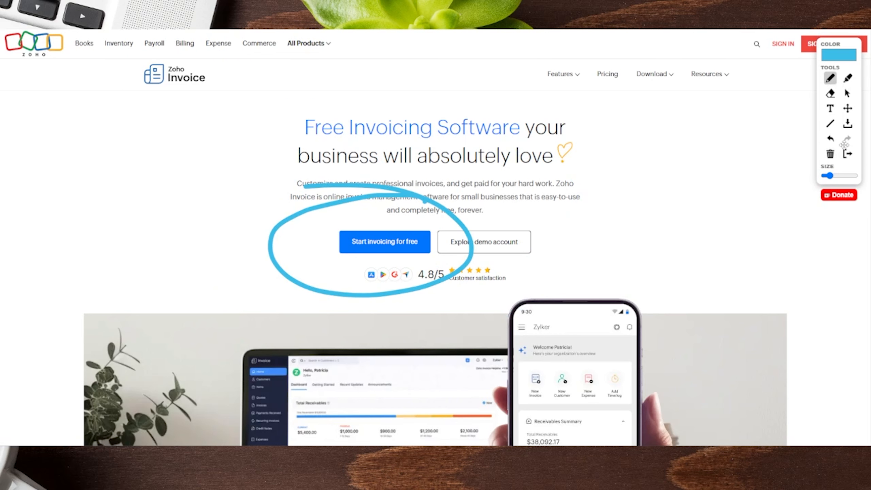
# - Open the sign-up form for free invoicing and agree to the Terms of Service and Privacy Policy
pyautogui.click(847, 93)
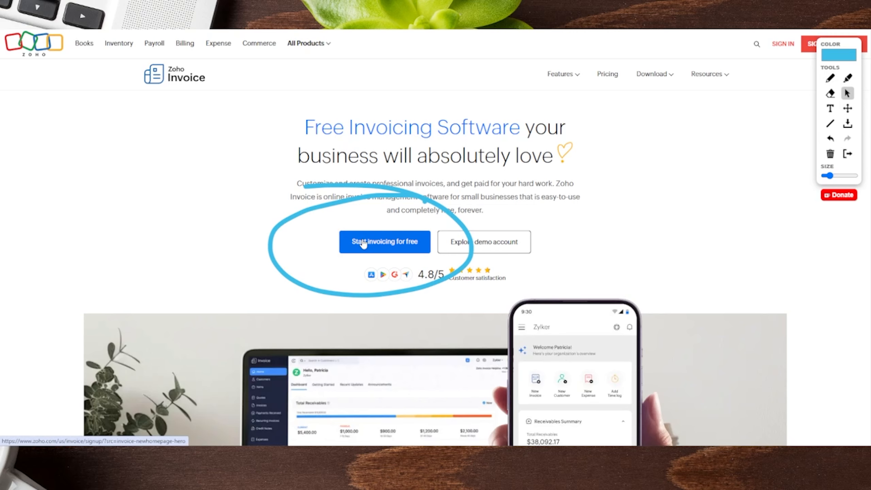
pyautogui.click(362, 242)
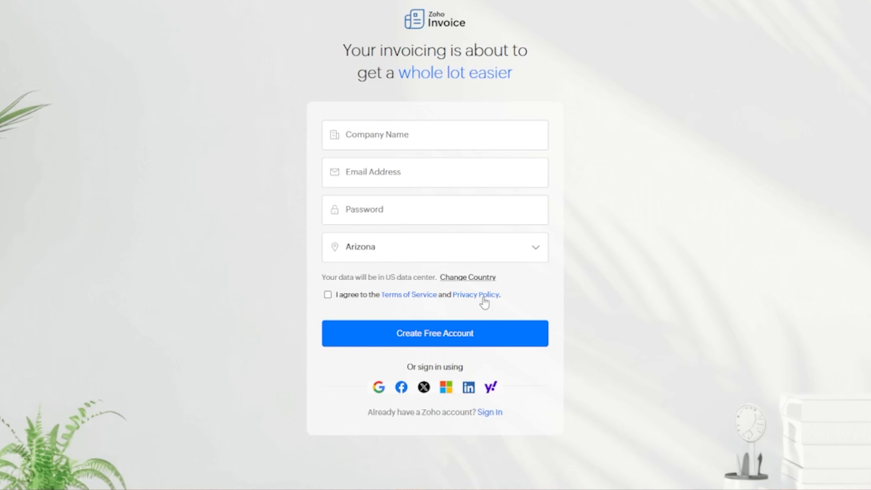
pyautogui.click(328, 296)
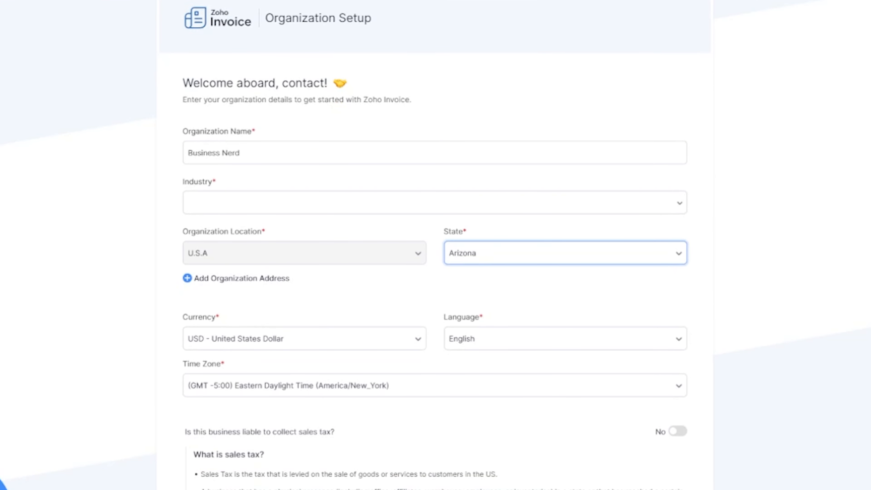
# - Set the organization's industry to Entertainment
pyautogui.moveTo(276, 33); pyautogui.dragTo(441, 33)
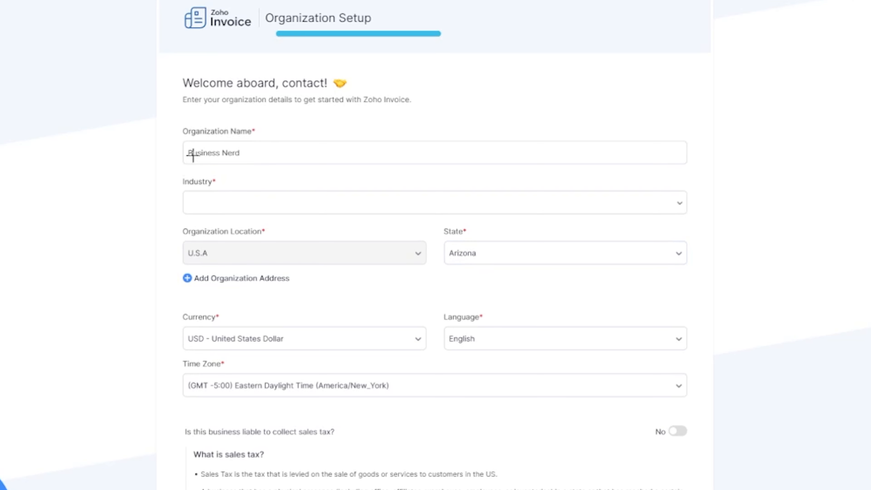
pyautogui.moveTo(199, 171); pyautogui.dragTo(189, 221)
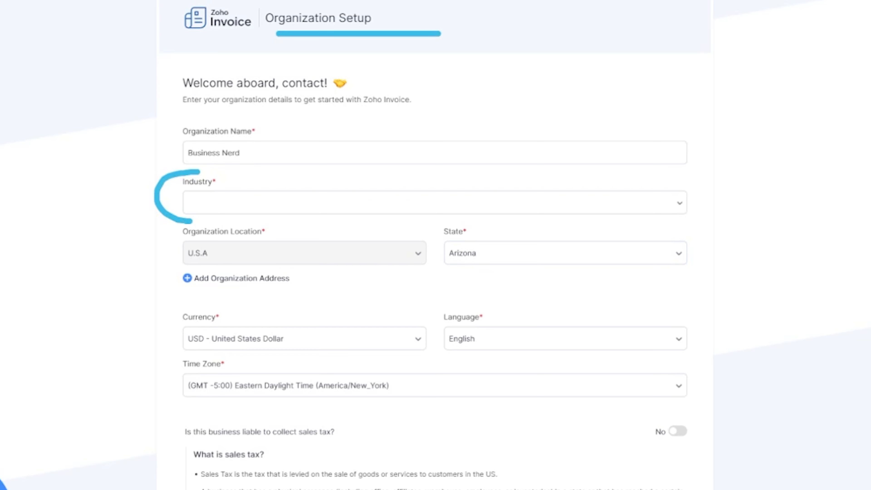
pyautogui.click(683, 201)
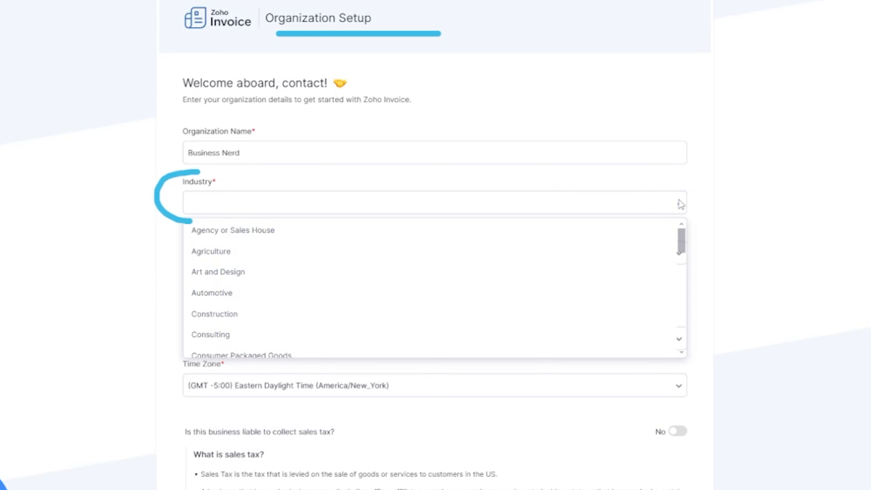
pyautogui.click(681, 205)
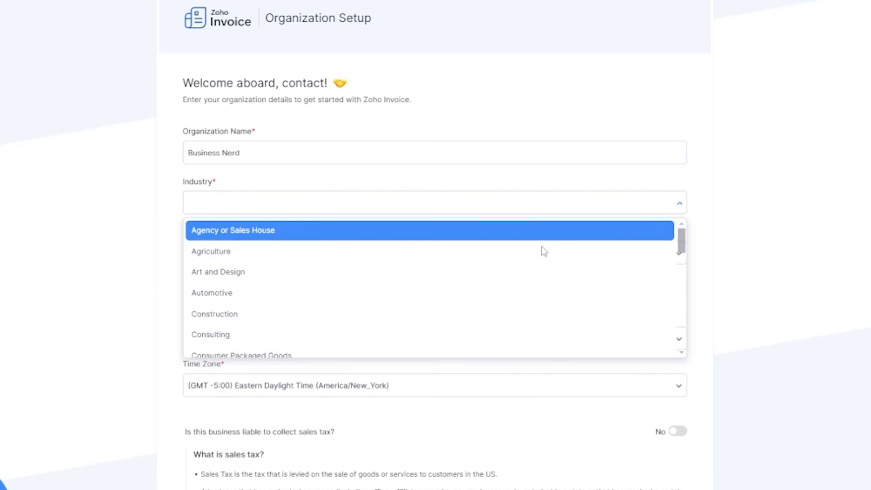
pyautogui.moveTo(683, 244); pyautogui.dragTo(684, 341)
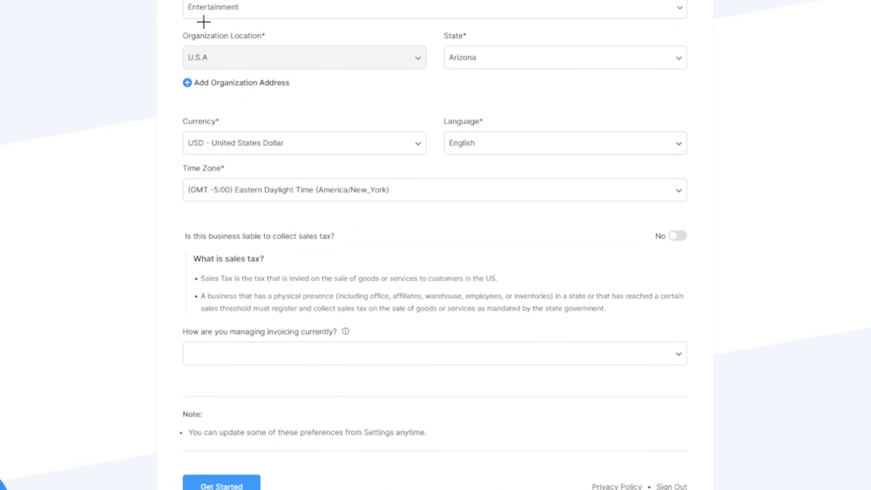
pyautogui.moveTo(206, 22)
pyautogui.mouseDown()
pyautogui.moveTo(163, 28)
pyautogui.moveTo(170, 87)
pyautogui.mouseUp()
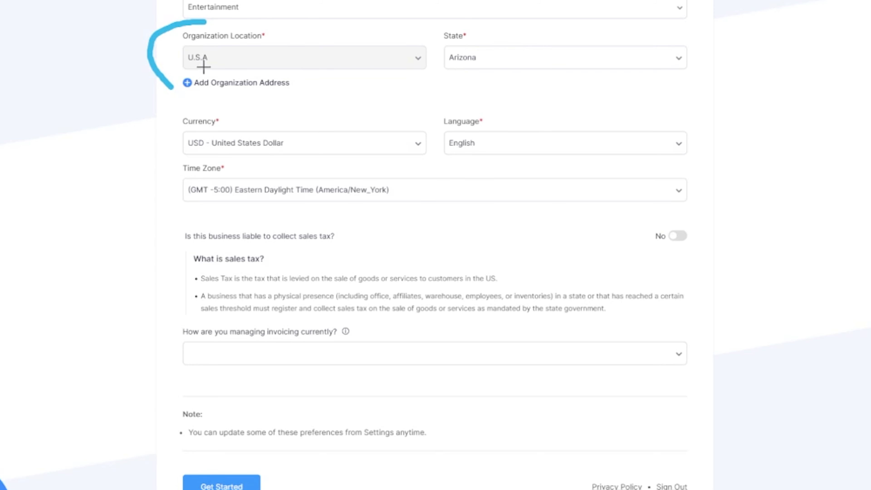
pyautogui.moveTo(169, 96); pyautogui.dragTo(302, 96)
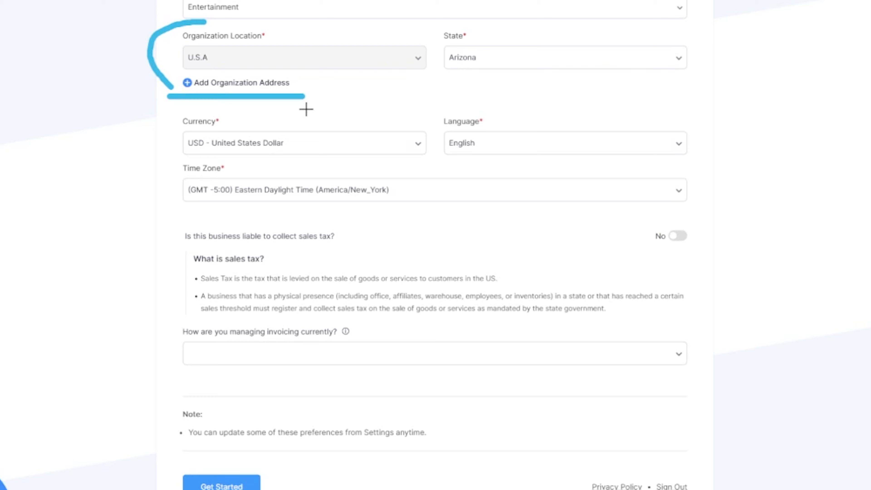
pyautogui.moveTo(223, 105)
pyautogui.mouseDown()
pyautogui.moveTo(131, 133)
pyautogui.moveTo(162, 225)
pyautogui.mouseUp()
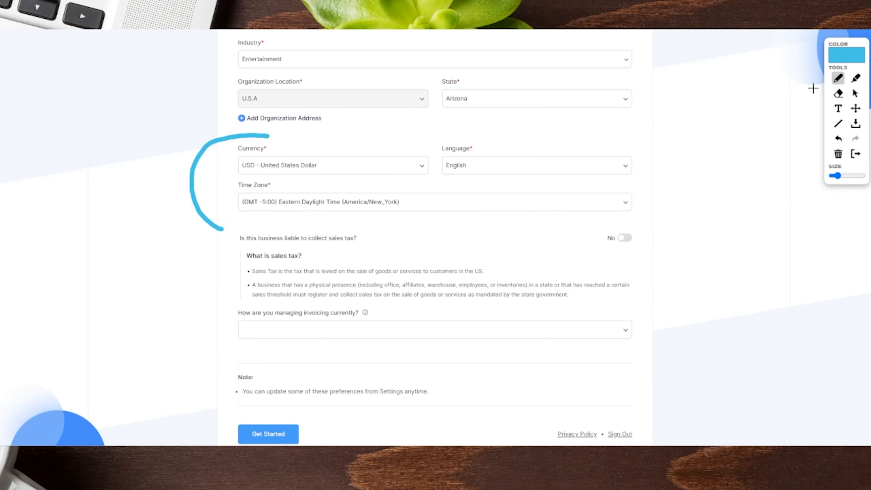
# - Check the available currencies and set the organization's time zone to (GMT -7:00) Mountain Standard Time (US/Arizona)
pyautogui.click(856, 93)
pyautogui.click(314, 169)
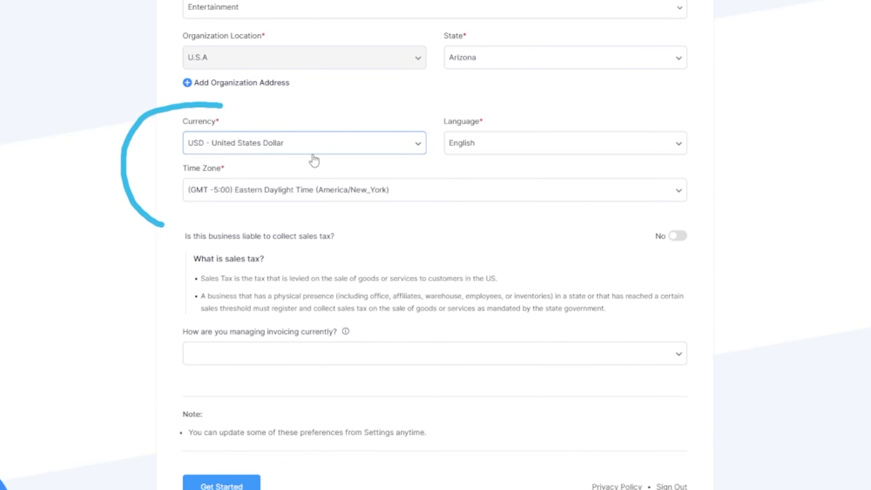
pyautogui.click(418, 144)
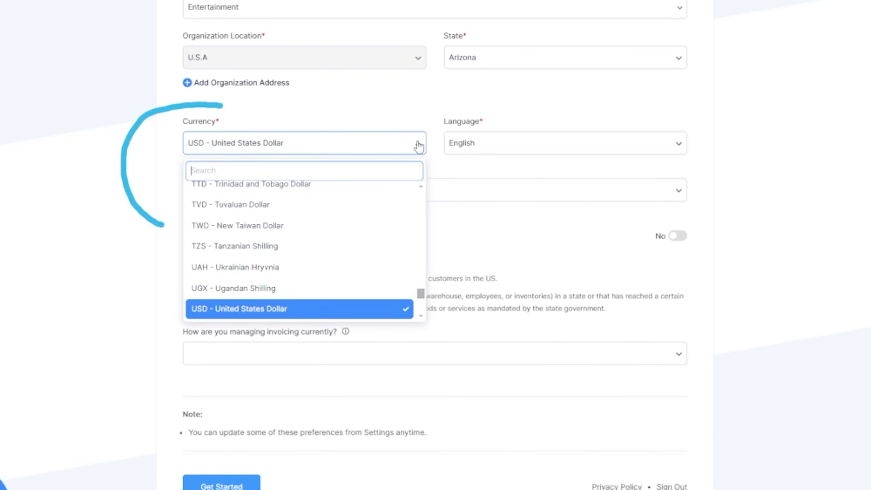
pyautogui.click(430, 101)
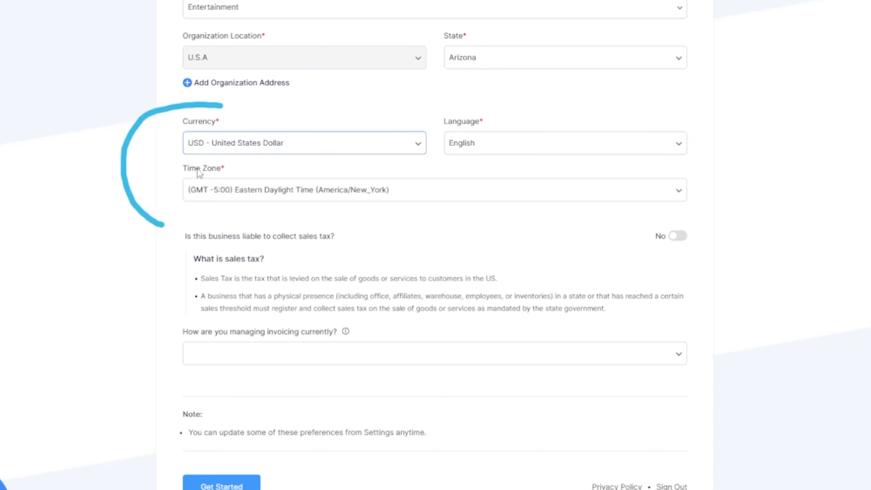
pyautogui.click(679, 193)
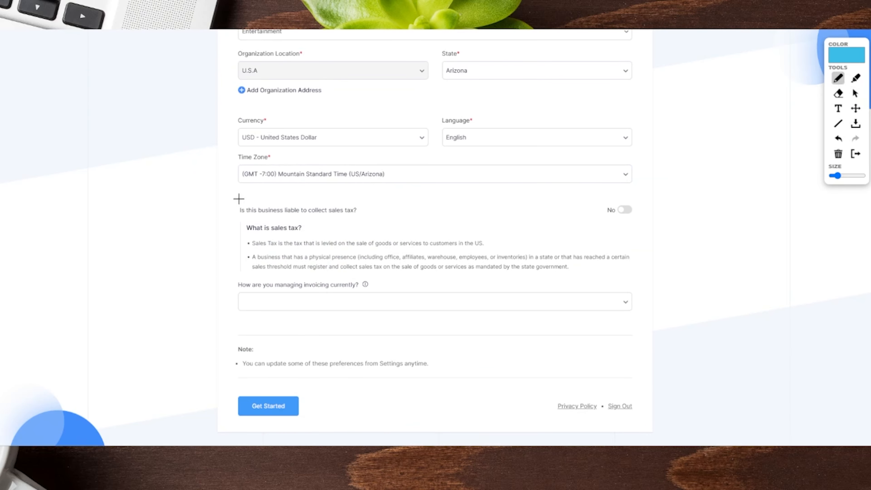
# - Look through the choices for how invoicing is currently managed without selecting one
pyautogui.moveTo(273, 193)
pyautogui.mouseDown()
pyautogui.moveTo(196, 251)
pyautogui.moveTo(215, 312)
pyautogui.mouseUp()
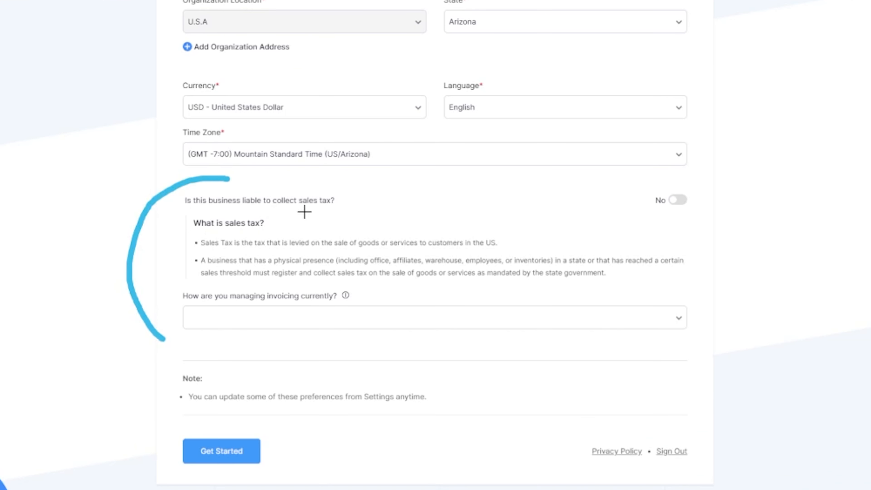
pyautogui.moveTo(682, 184)
pyautogui.mouseDown()
pyautogui.moveTo(693, 207)
pyautogui.moveTo(684, 186)
pyautogui.mouseUp()
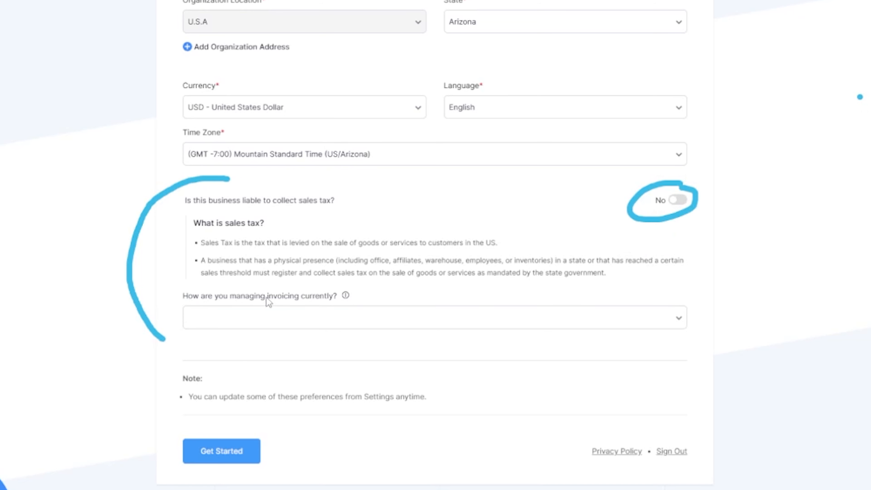
pyautogui.click(680, 319)
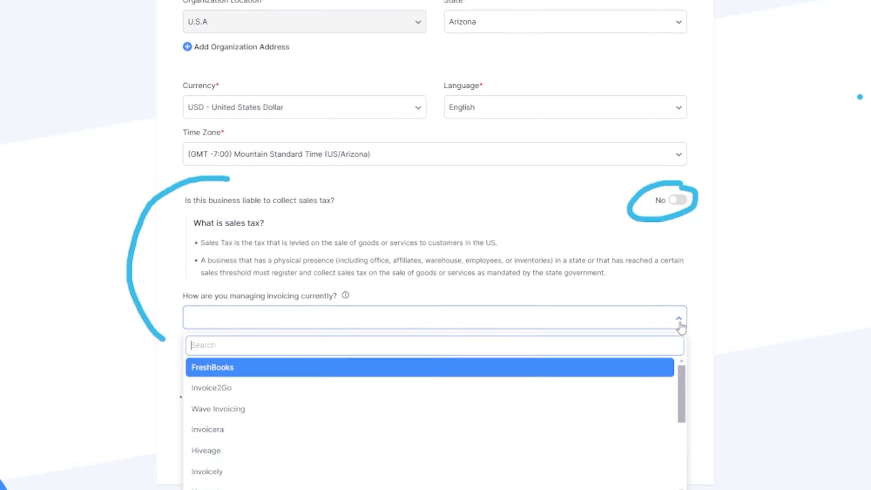
pyautogui.scroll(-3, 594, 415)
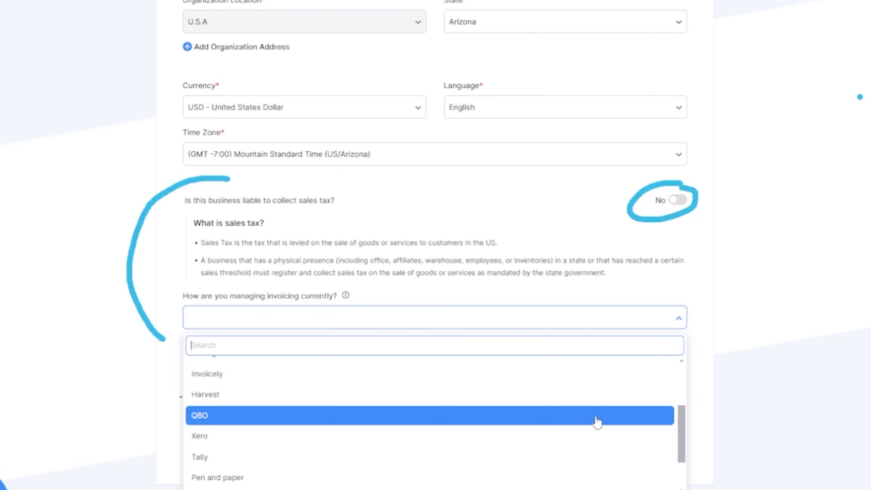
pyautogui.scroll(3, 595, 420)
pyautogui.click(774, 315)
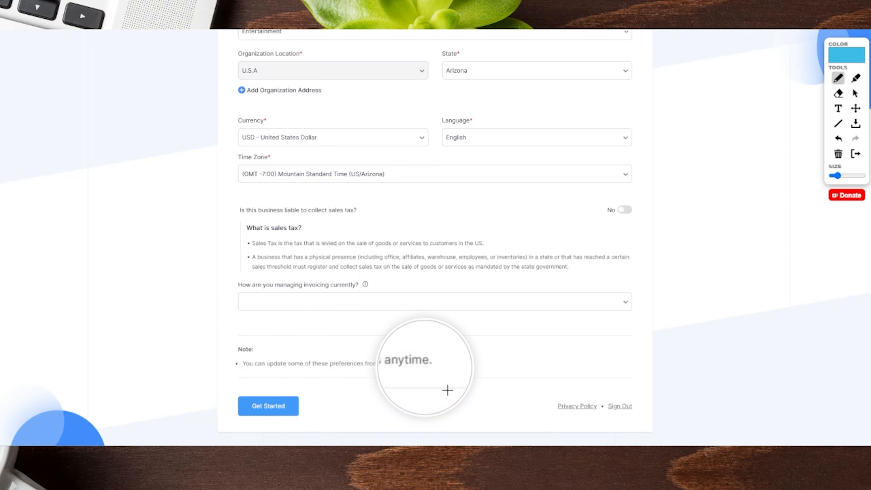
# - Submit the organization setup details to get started with invoicing
pyautogui.click(516, 366)
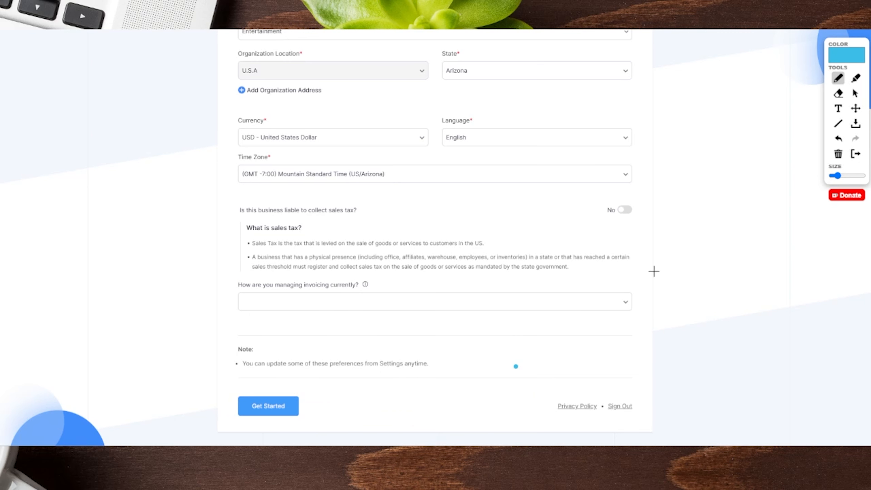
pyautogui.click(856, 93)
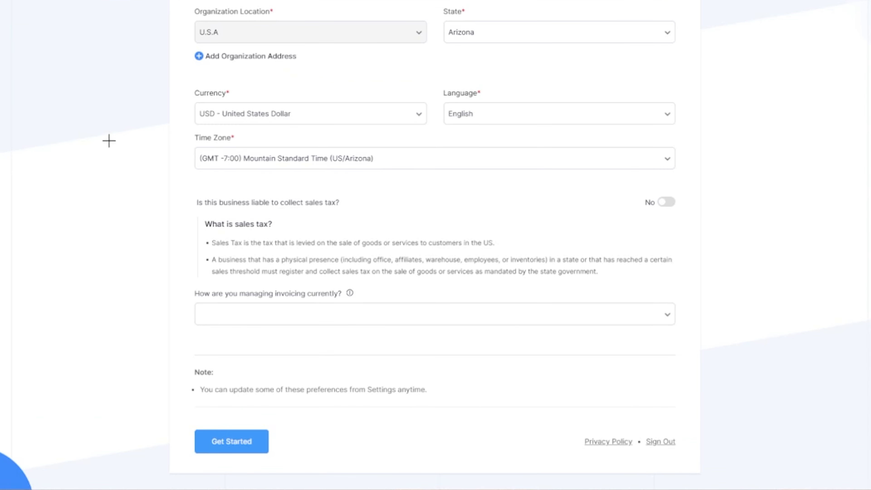
pyautogui.moveTo(166, 143)
pyautogui.mouseDown()
pyautogui.moveTo(149, 199)
pyautogui.moveTo(181, 347)
pyautogui.moveTo(231, 383)
pyautogui.mouseUp()
pyautogui.moveTo(187, 413)
pyautogui.mouseDown()
pyautogui.moveTo(187, 366)
pyautogui.moveTo(156, 419)
pyautogui.moveTo(132, 419)
pyautogui.mouseUp()
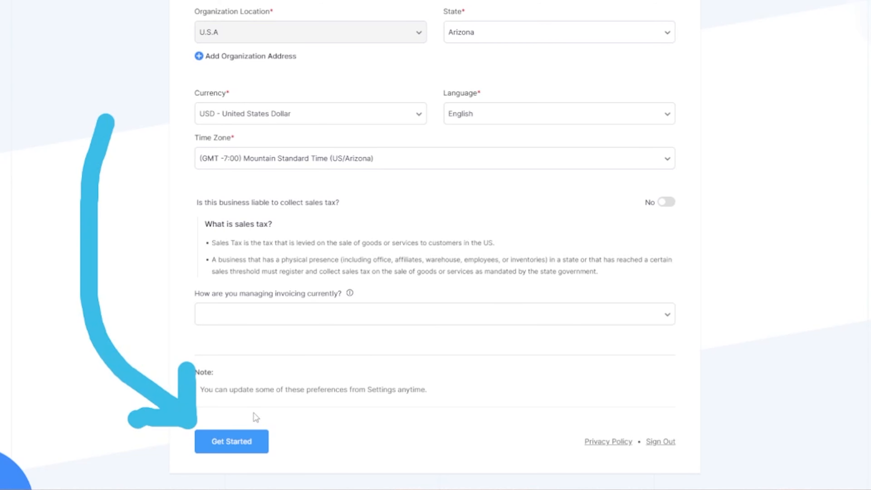
pyautogui.click(233, 444)
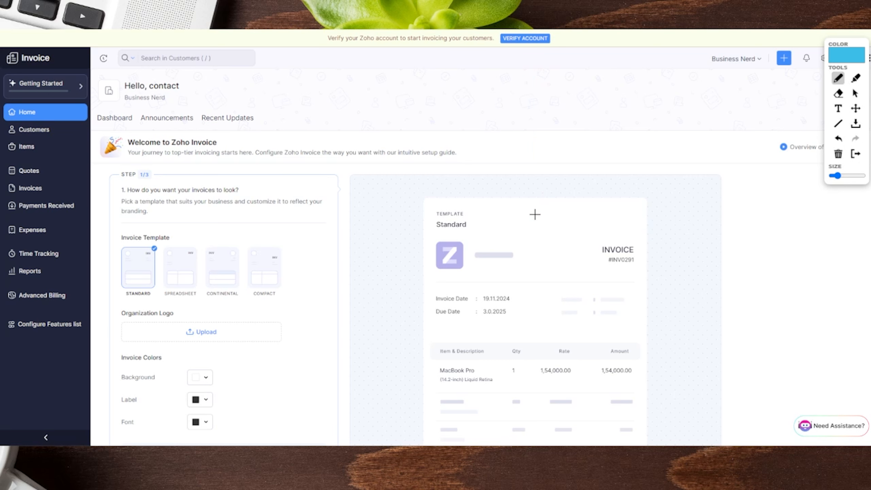
pyautogui.moveTo(515, 214)
pyautogui.mouseDown()
pyautogui.moveTo(526, 62)
pyautogui.moveTo(501, 87)
pyautogui.moveTo(558, 103)
pyautogui.mouseUp()
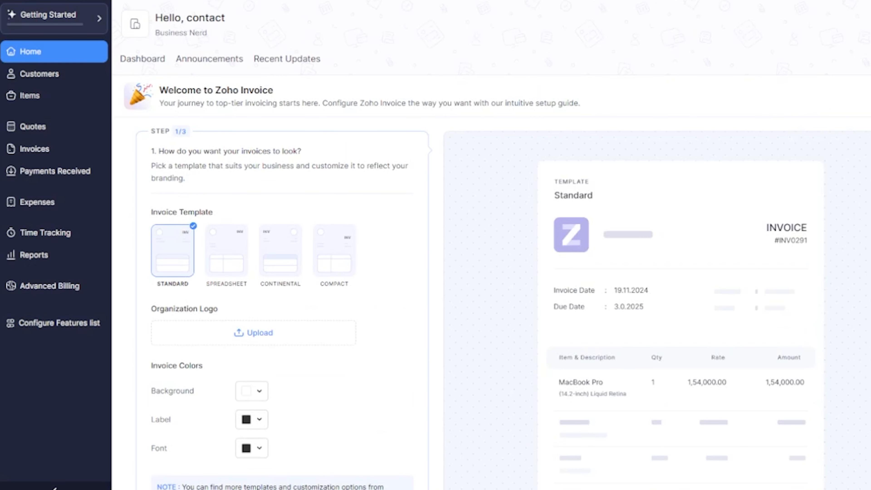
pyautogui.moveTo(496, 46)
pyautogui.mouseDown()
pyautogui.moveTo(75, 57)
pyautogui.moveTo(94, 78)
pyautogui.mouseUp()
pyautogui.moveTo(195, 119)
pyautogui.mouseDown()
pyautogui.moveTo(106, 145)
pyautogui.moveTo(122, 197)
pyautogui.mouseUp()
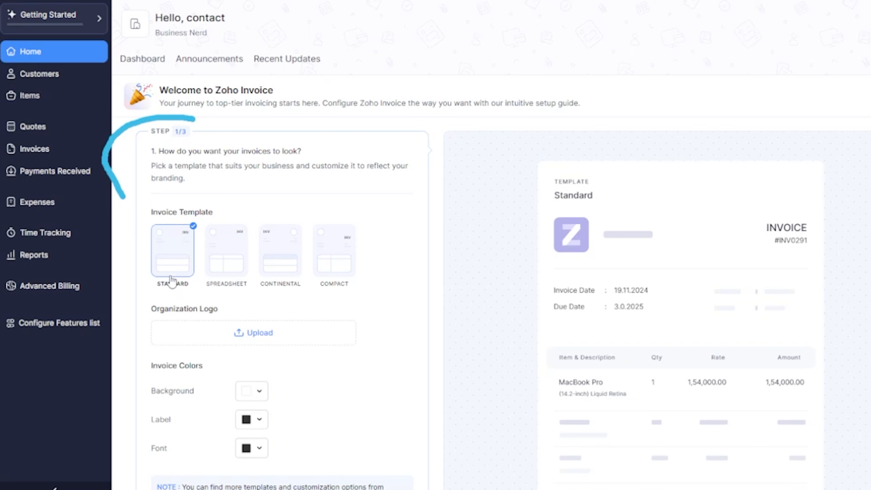
# - Preview the Standard, Spreadsheet and Compact invoice templates, and choose the Continental template
pyautogui.click(218, 264)
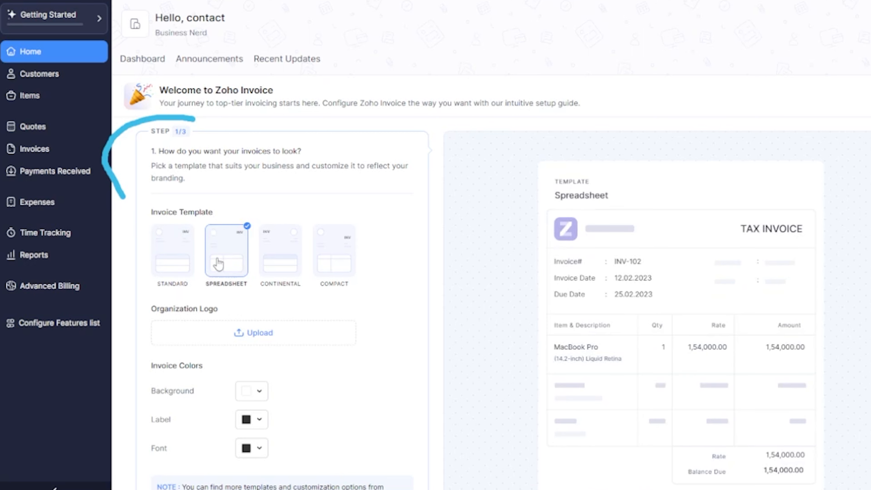
pyautogui.click(278, 261)
pyautogui.click(330, 263)
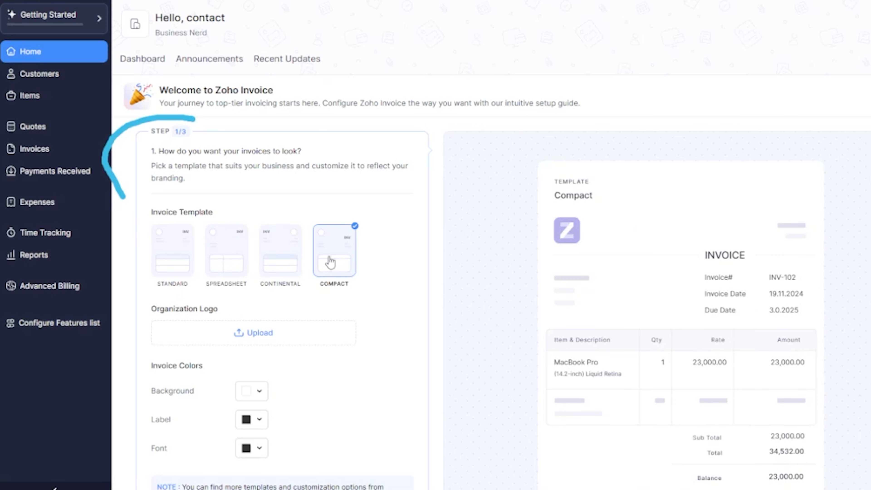
pyautogui.click(167, 262)
pyautogui.click(238, 265)
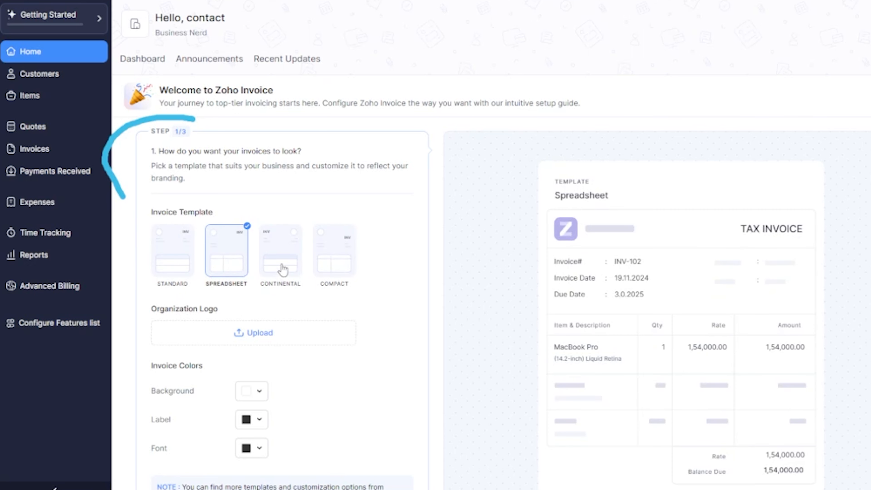
pyautogui.click(350, 265)
pyautogui.click(269, 265)
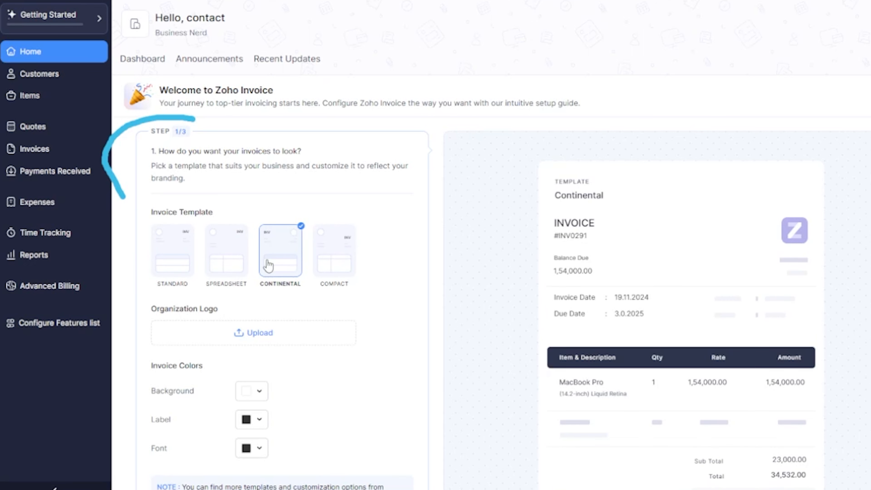
pyautogui.scroll(-3, 269, 265)
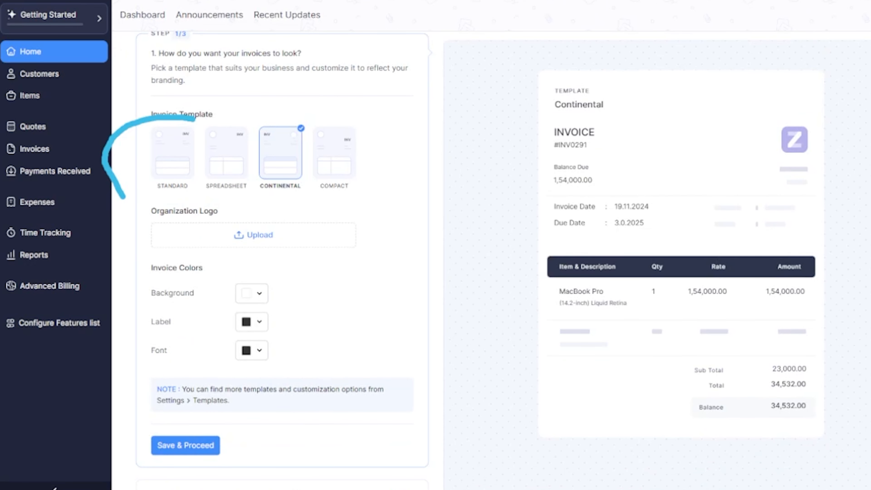
# - Switch the invoice template to Standard and upload the organization logo
pyautogui.click(173, 150)
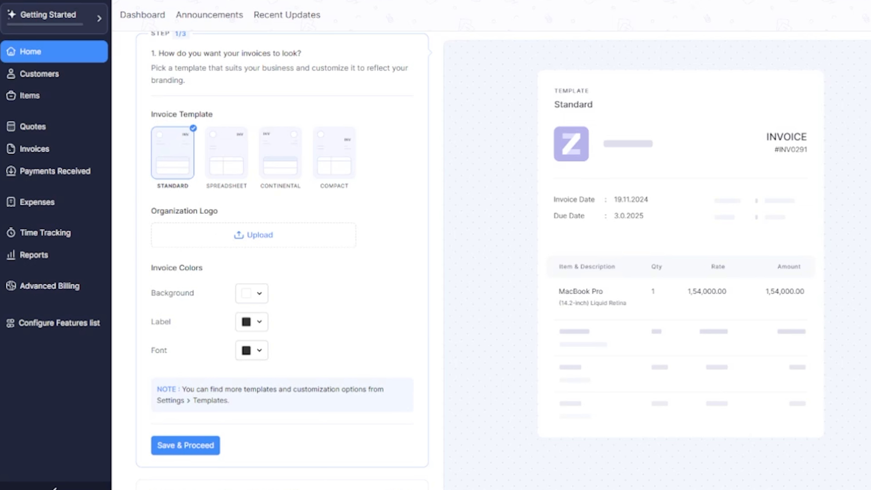
pyautogui.moveTo(576, 110); pyautogui.dragTo(531, 107)
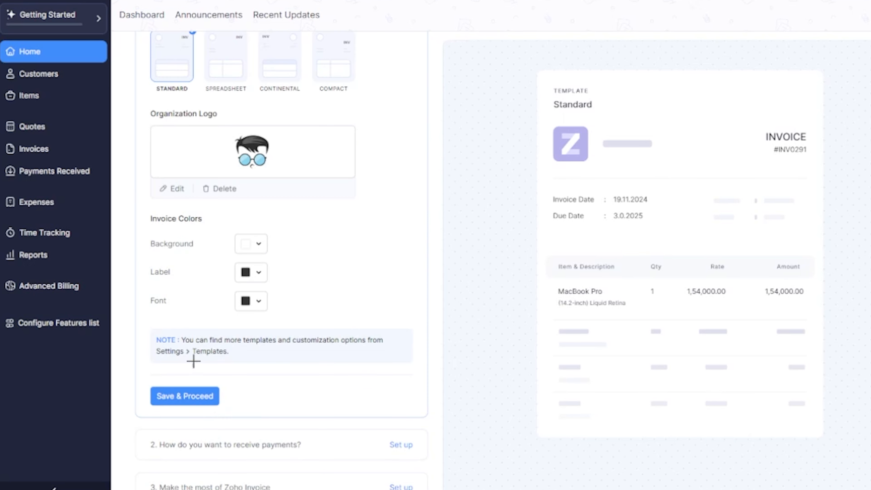
pyautogui.moveTo(180, 369)
pyautogui.mouseDown()
pyautogui.moveTo(121, 389)
pyautogui.moveTo(107, 381)
pyautogui.mouseUp()
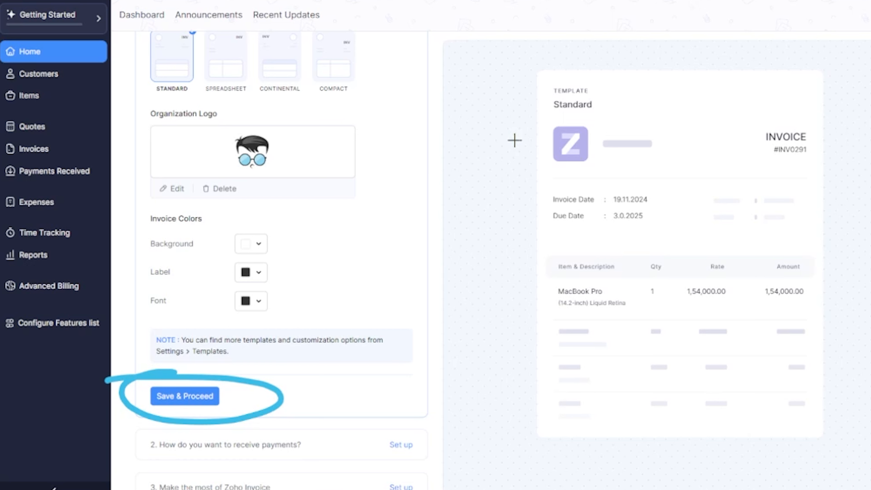
pyautogui.moveTo(285, 239); pyautogui.dragTo(398, 207)
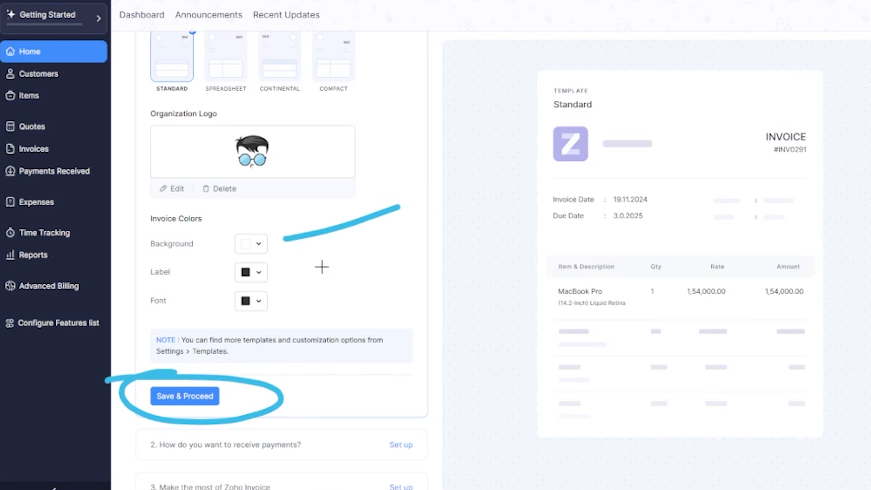
pyautogui.moveTo(278, 270); pyautogui.dragTo(394, 236)
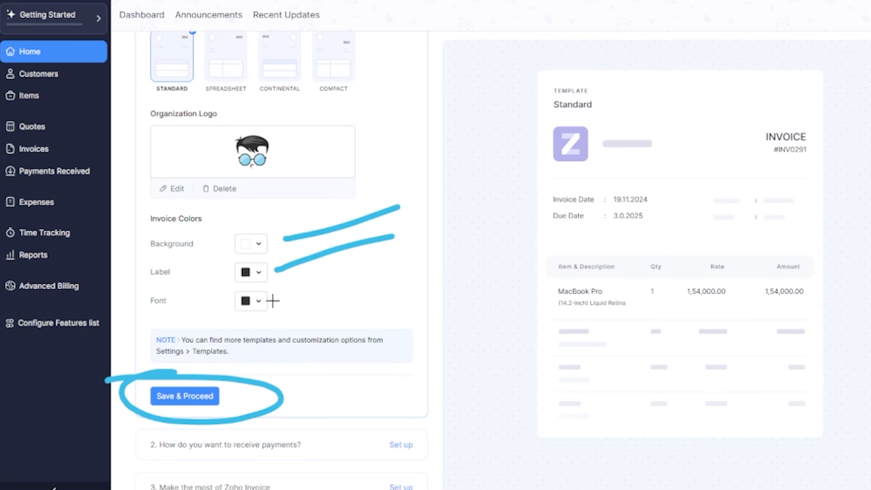
pyautogui.moveTo(273, 301); pyautogui.dragTo(398, 261)
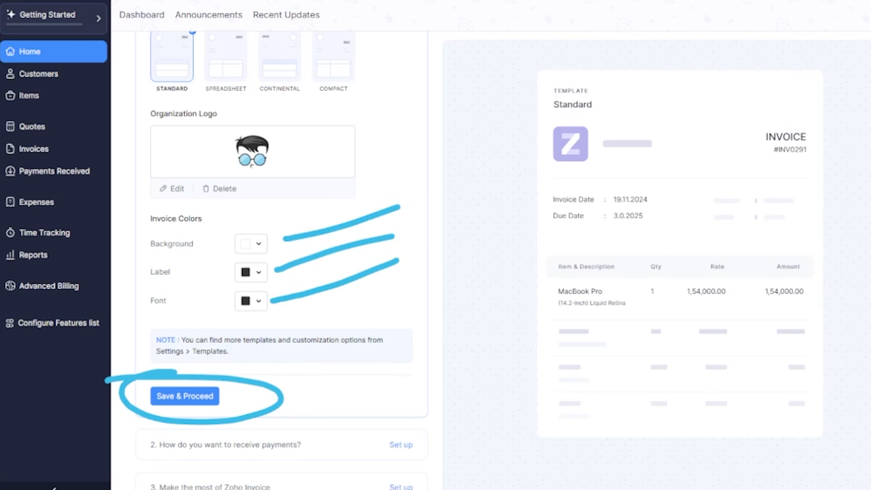
# - Try out a light red background colour (#EE8E8E) for the invoice without applying it
pyautogui.click(256, 244)
pyautogui.click(204, 387)
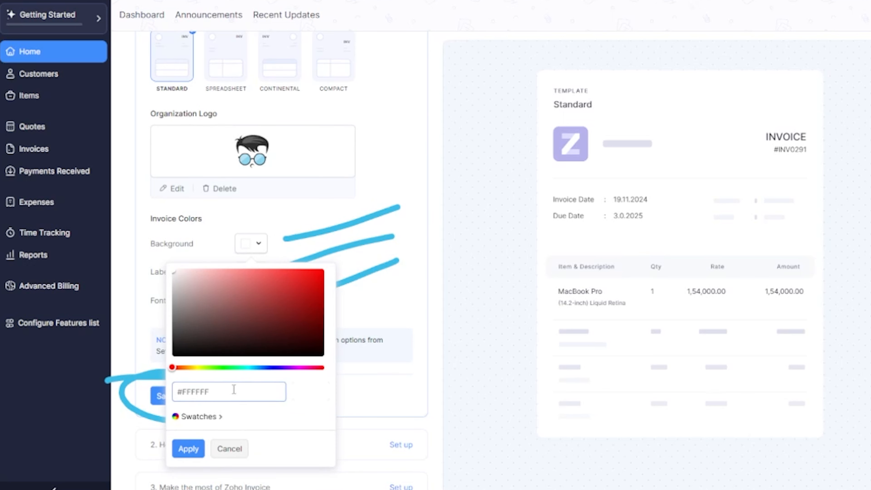
pyautogui.moveTo(233, 391); pyautogui.dragTo(175, 396)
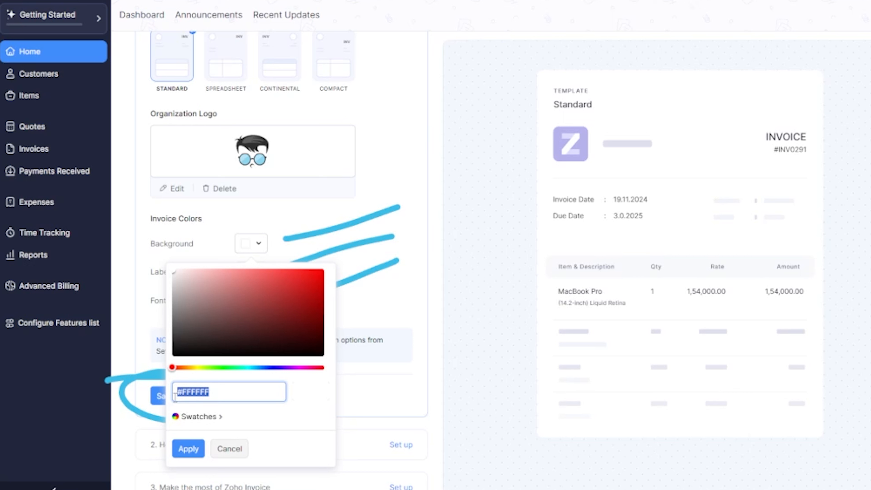
pyautogui.click(261, 246)
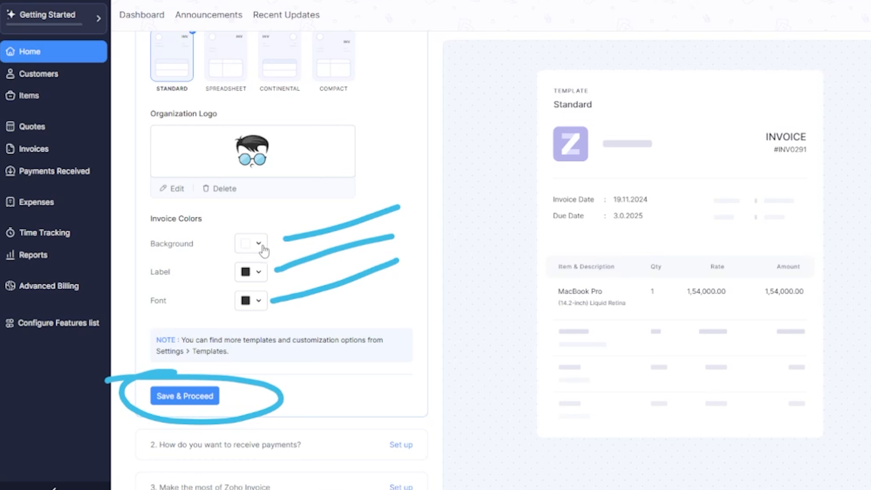
pyautogui.click(261, 246)
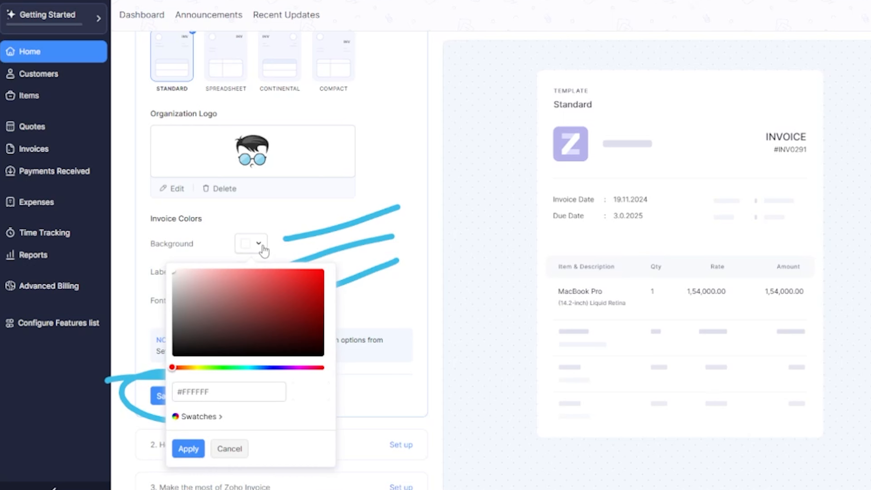
pyautogui.click(270, 283)
pyautogui.click(233, 276)
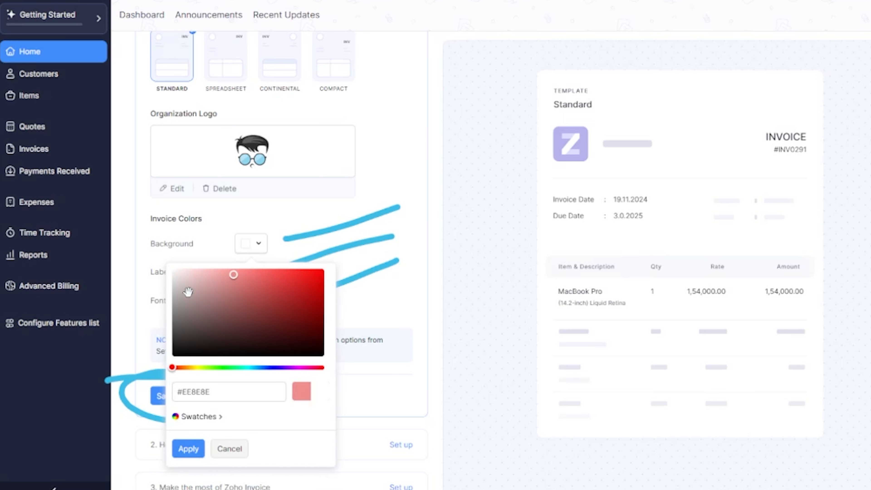
pyautogui.click(174, 272)
pyautogui.moveTo(152, 271)
pyautogui.mouseDown()
pyautogui.moveTo(209, 252)
pyautogui.moveTo(215, 233)
pyautogui.moveTo(170, 272)
pyautogui.moveTo(170, 264)
pyautogui.mouseUp()
pyautogui.click(171, 253)
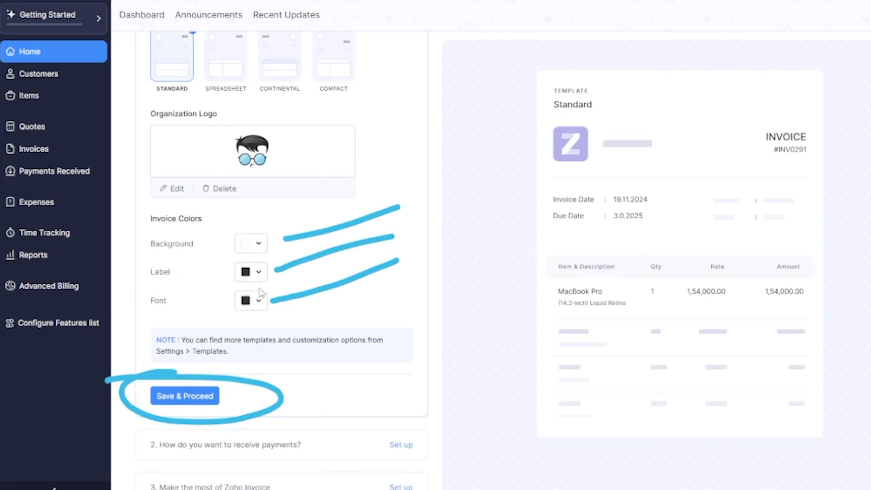
# - Set the invoice label colour to #427CB2 and check the labels in the template preview
pyautogui.click(258, 272)
pyautogui.moveTo(212, 420); pyautogui.dragTo(178, 420)
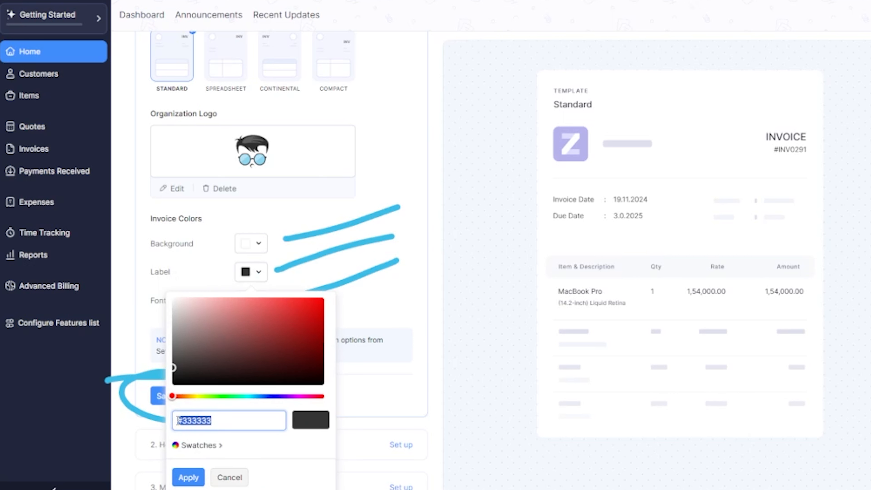
pyautogui.write('#427CB2')
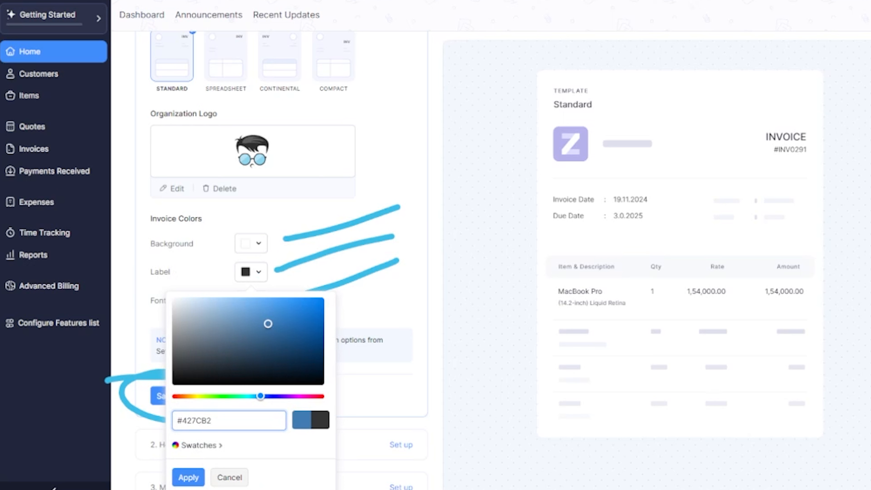
pyautogui.click(188, 478)
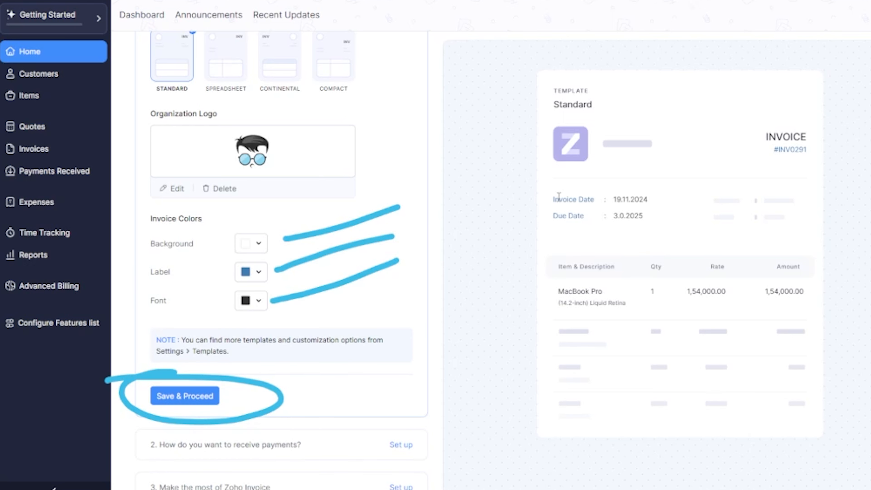
pyautogui.moveTo(555, 199); pyautogui.dragTo(593, 202)
pyautogui.click(593, 202)
# - Apply a bright red font colour to the invoice template
pyautogui.click(251, 302)
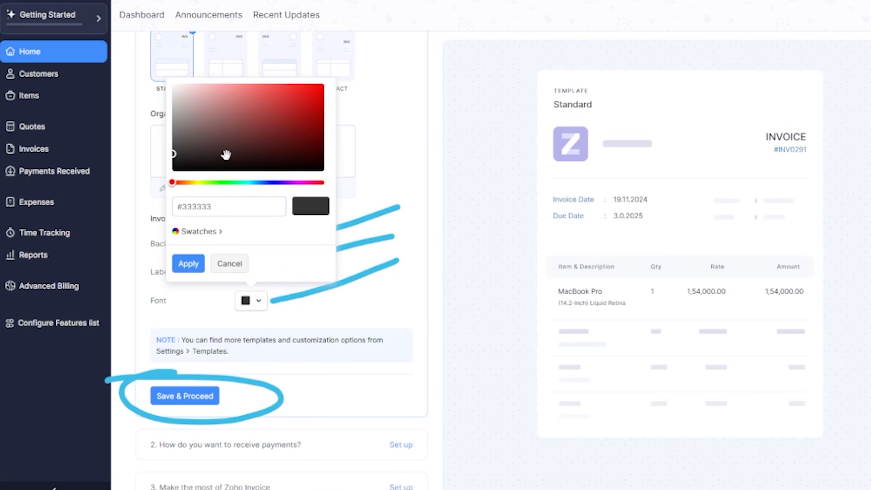
pyautogui.click(320, 90)
pyautogui.click(179, 263)
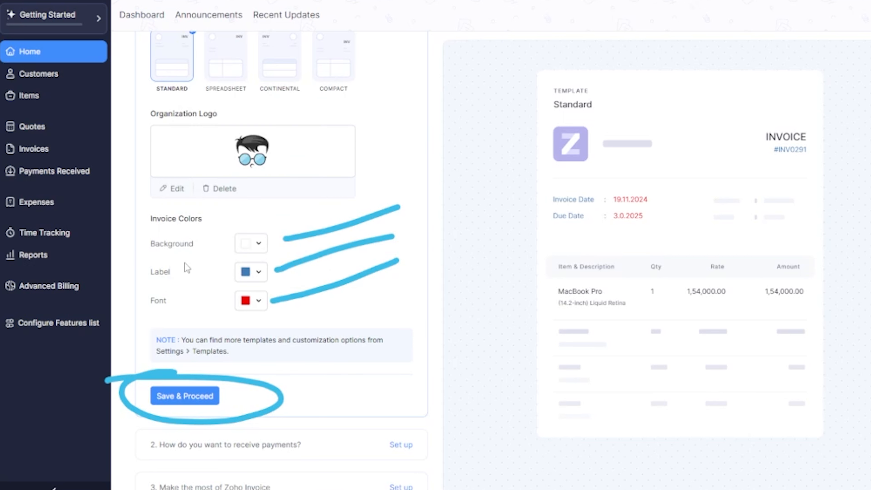
# - Set the invoice font colour to black (#000000) and save the invoice appearance settings
pyautogui.click(258, 303)
pyautogui.moveTo(186, 96); pyautogui.dragTo(162, 186)
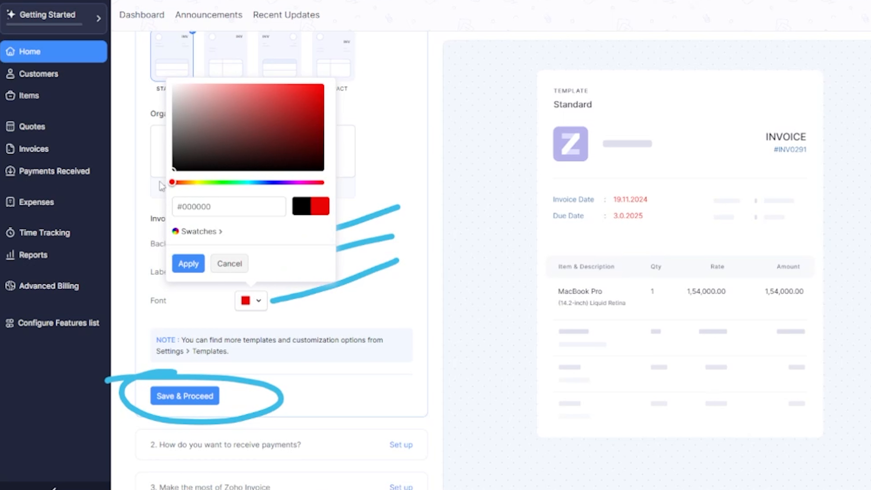
pyautogui.click(189, 264)
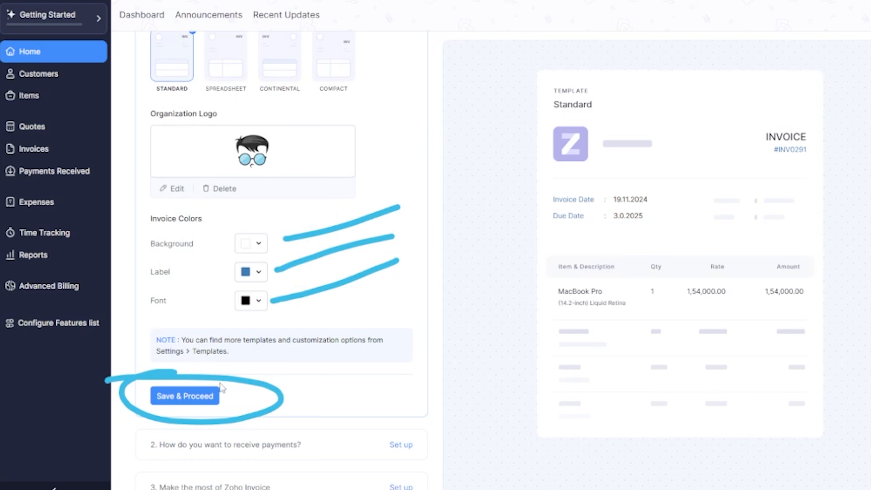
pyautogui.click(179, 397)
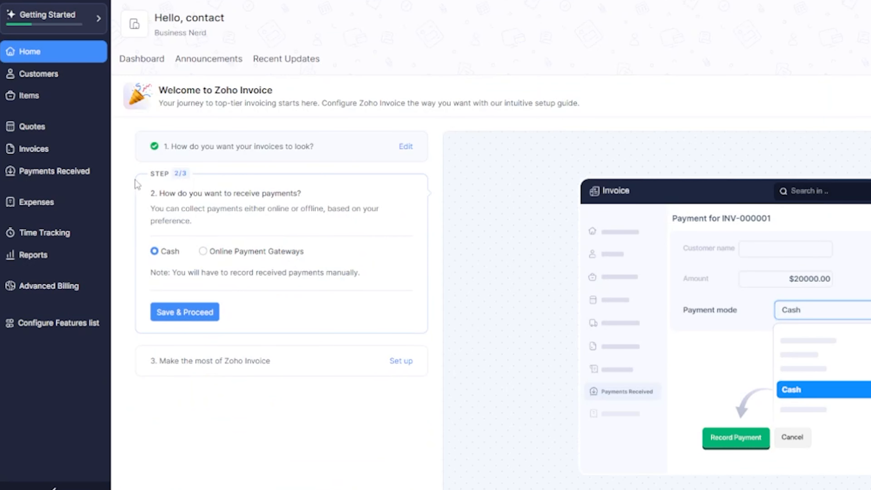
# - Choose Online Payment Gateways as the way to receive payments and save this setup step
pyautogui.moveTo(157, 194); pyautogui.dragTo(311, 201)
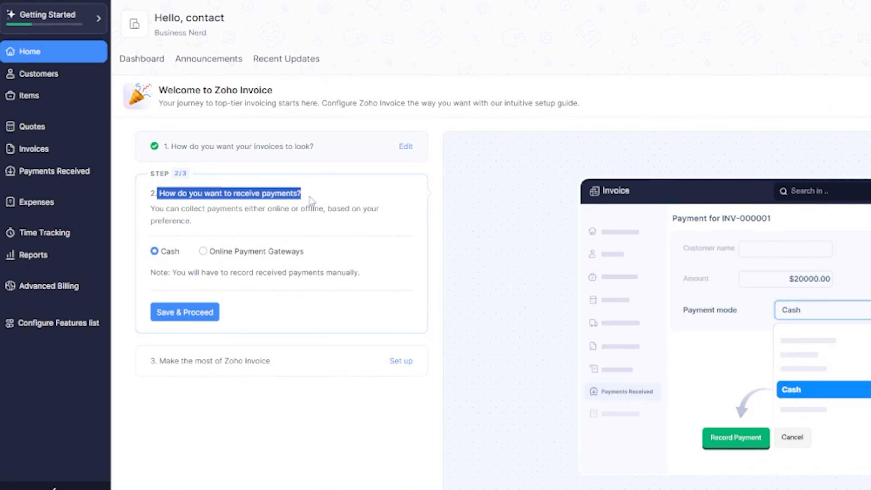
pyautogui.click(310, 207)
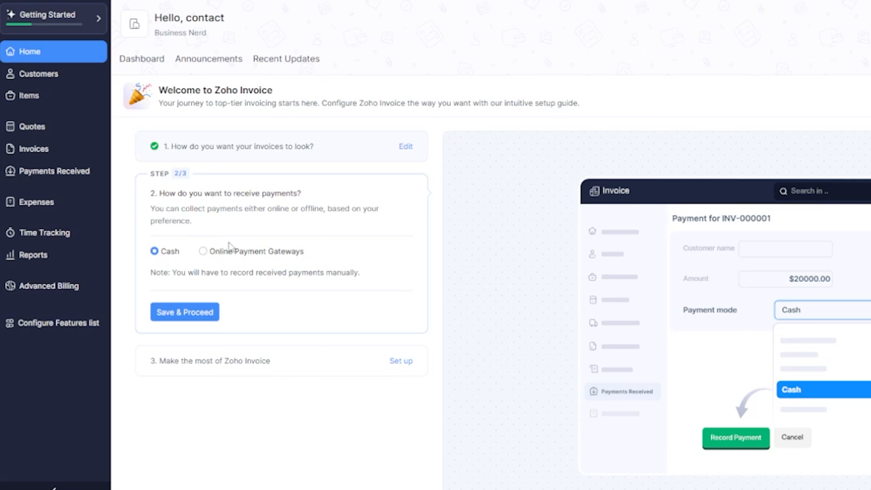
pyautogui.click(203, 252)
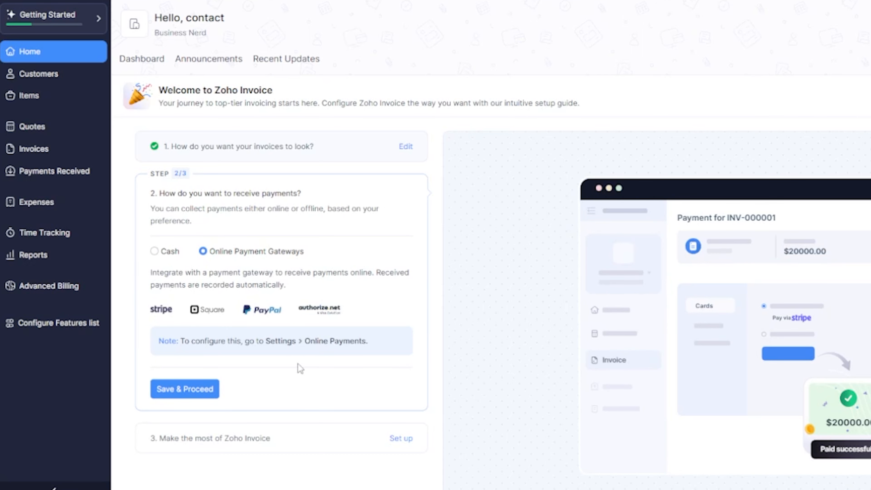
pyautogui.scroll(-1, 338, 376)
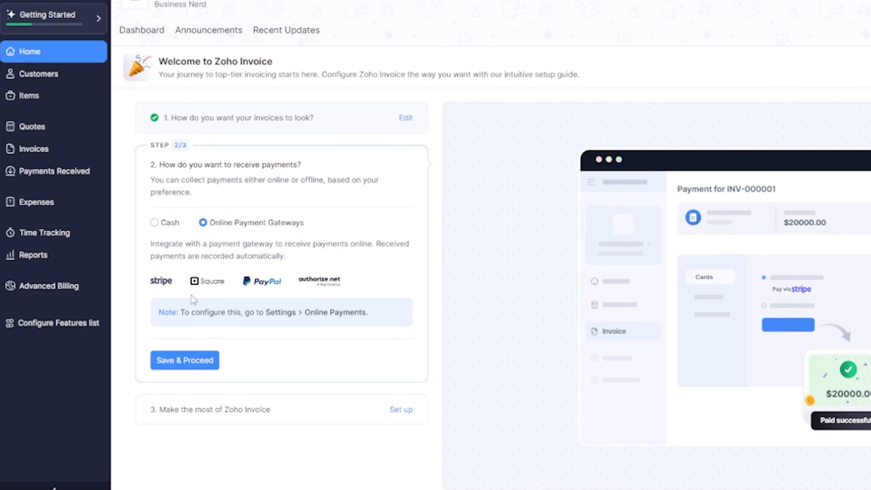
pyautogui.click(176, 365)
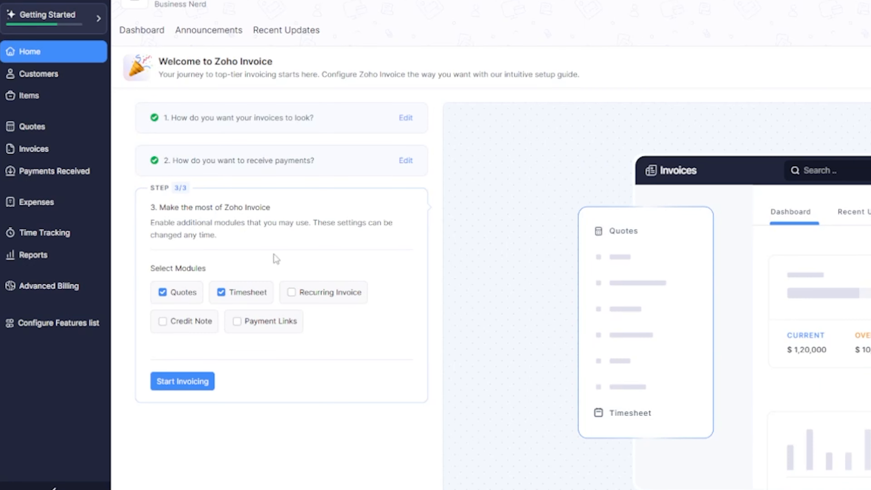
# - Disable the Quotes and Timesheet modules, enable Recurring Invoice and Payment Links, and complete the setup guide
pyautogui.click(163, 293)
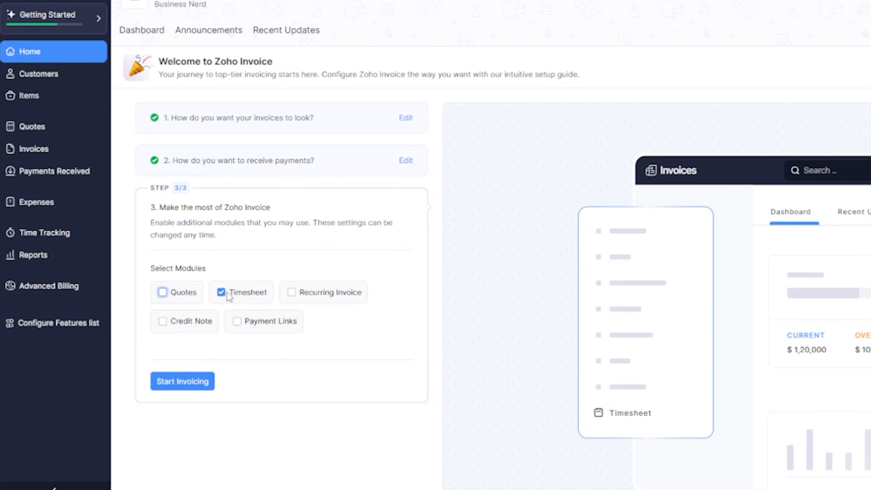
pyautogui.click(222, 293)
pyautogui.click(292, 292)
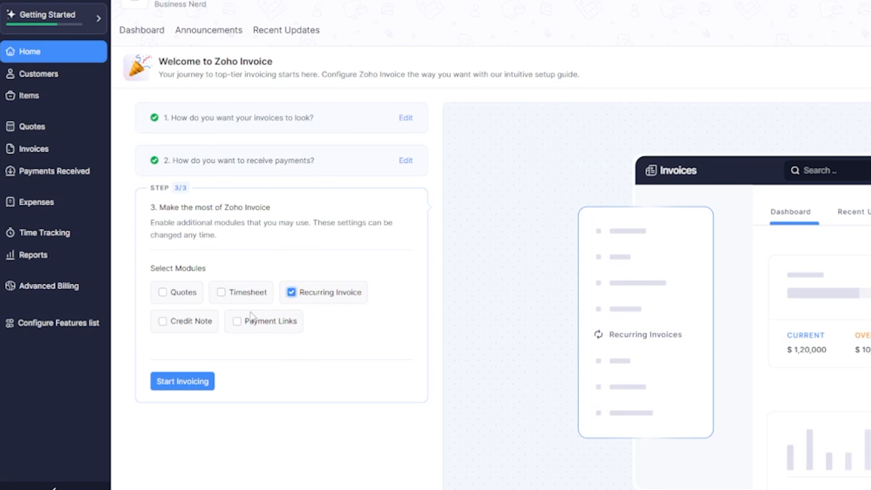
pyautogui.click(237, 322)
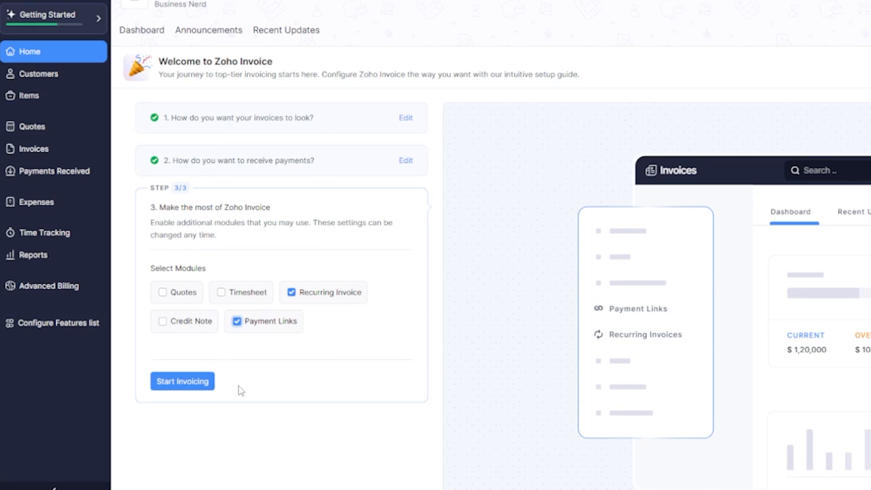
pyautogui.click(172, 391)
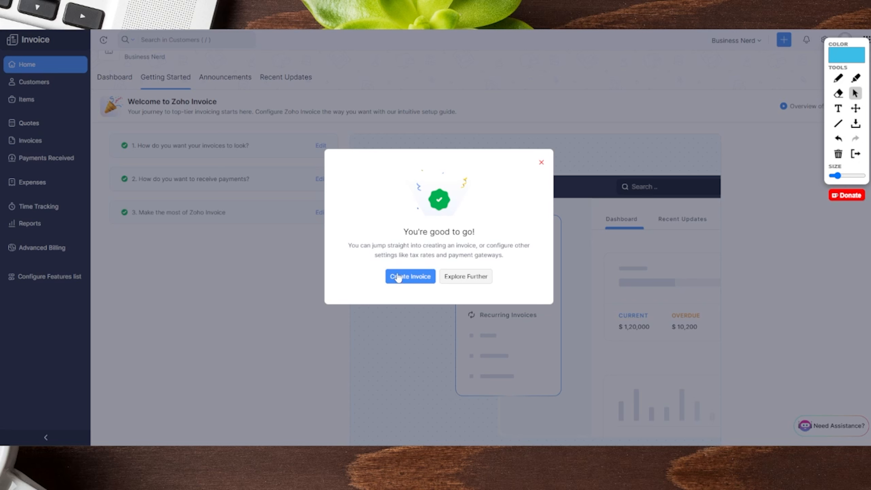
# - Start a new invoice and compare the full form with the simplified view, keeping the simplified view on
pyautogui.click(404, 281)
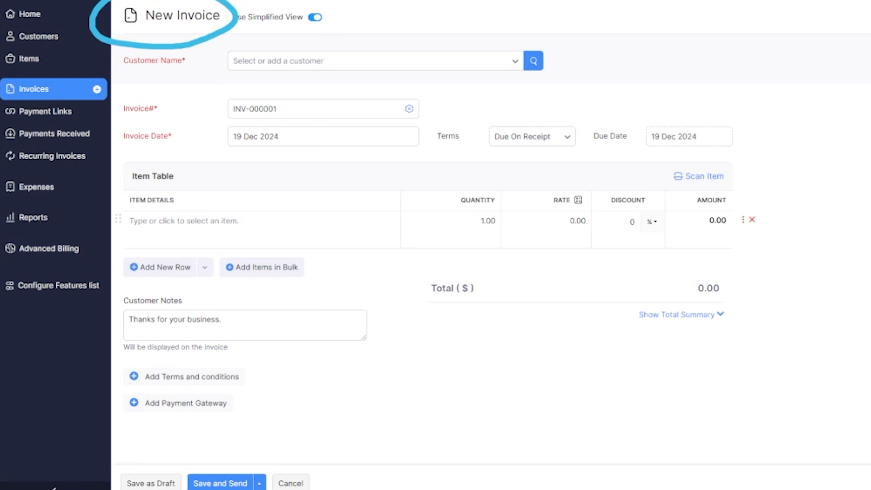
pyautogui.click(315, 18)
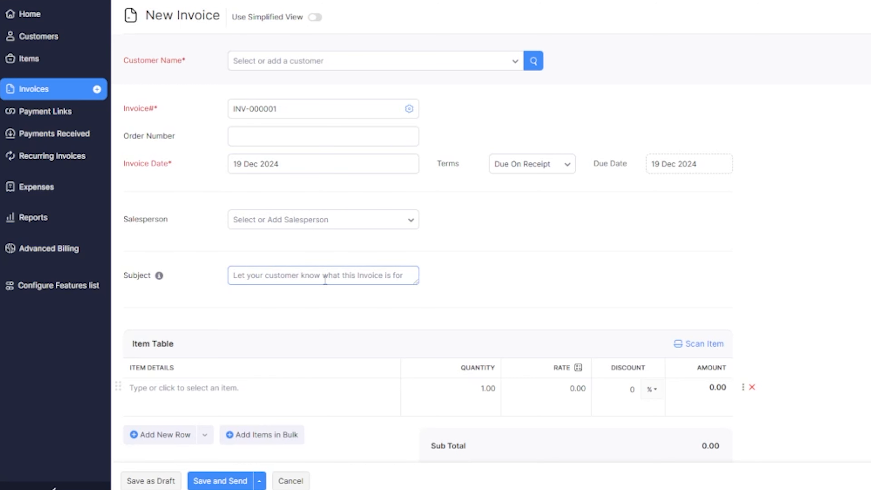
pyautogui.click(314, 18)
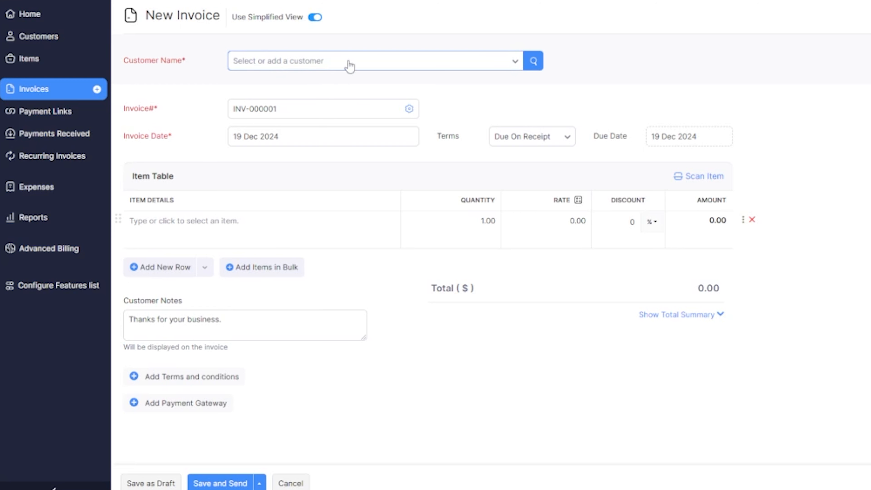
# - Start a new customer record from the invoice's customer field, with Business as the customer type
pyautogui.click(518, 63)
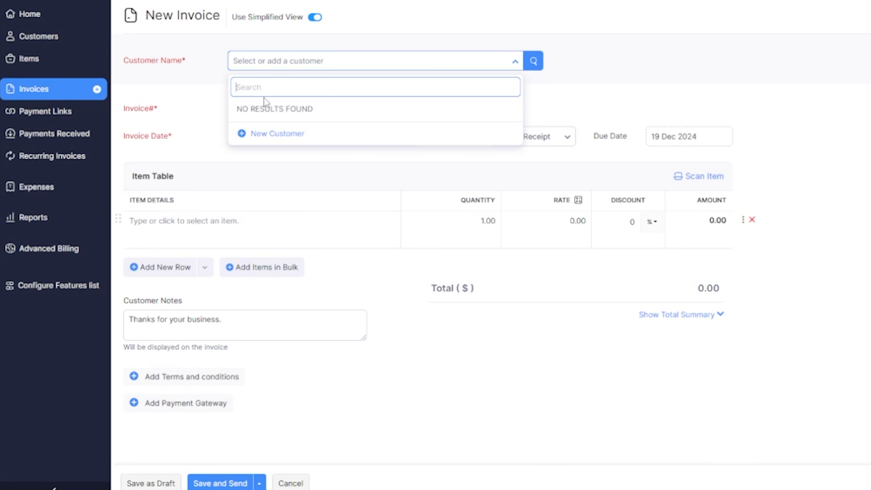
pyautogui.click(279, 139)
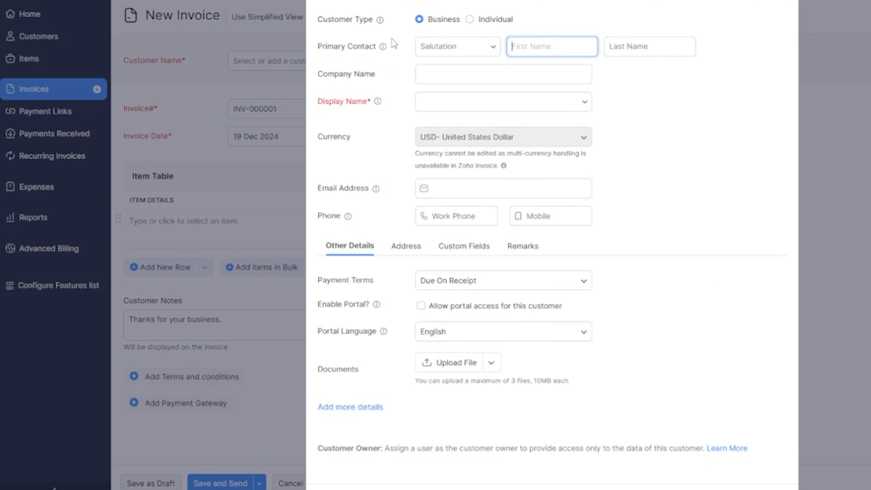
pyautogui.click(476, 18)
pyautogui.click(430, 21)
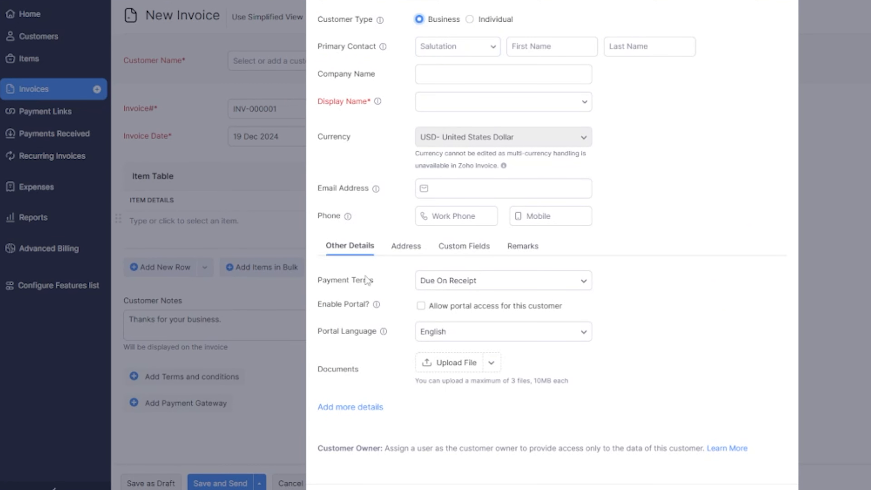
# - Review the payment term choices and the portal access option in the new customer's other details
pyautogui.click(348, 70)
pyautogui.moveTo(556, 233)
pyautogui.mouseDown()
pyautogui.moveTo(586, 388)
pyautogui.moveTo(508, 411)
pyautogui.mouseUp()
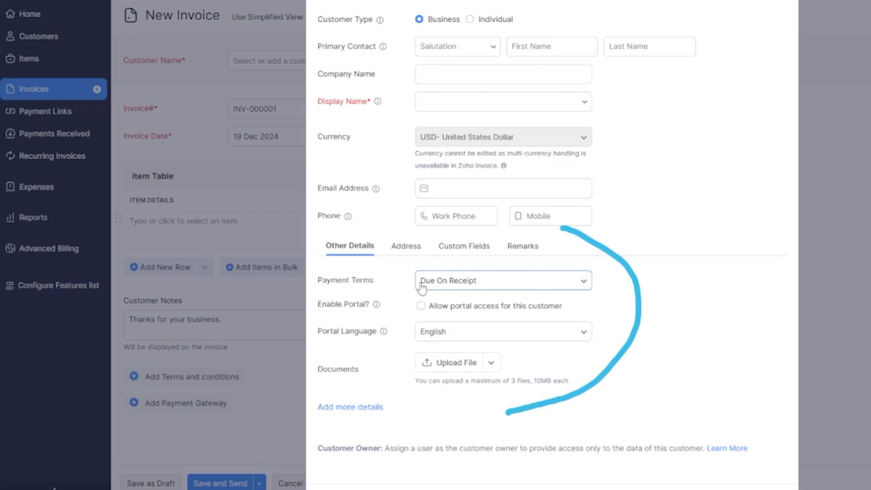
pyautogui.click(456, 288)
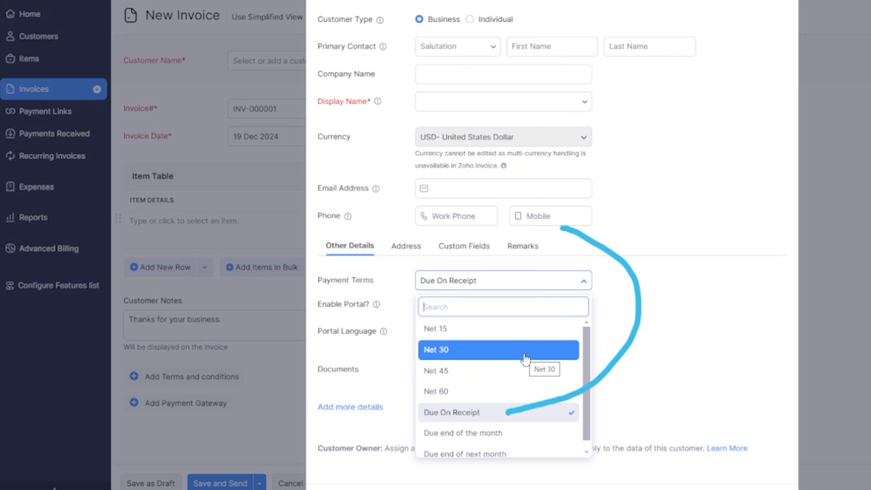
pyautogui.click(683, 319)
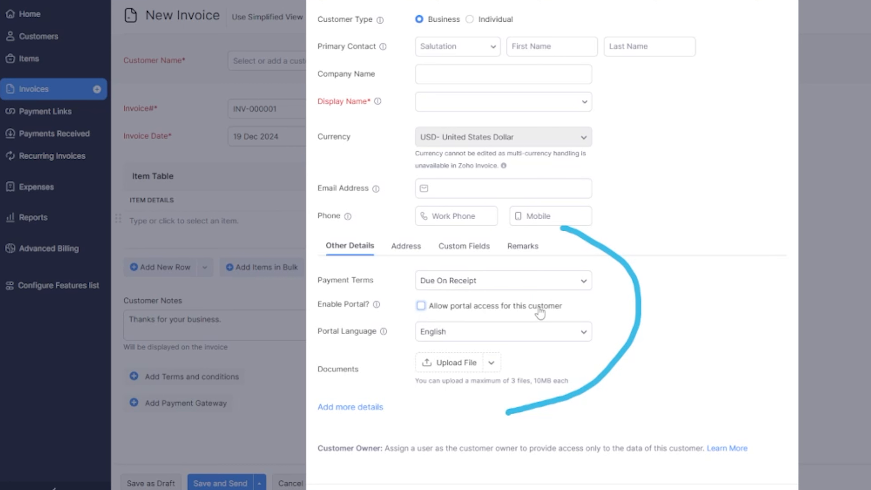
pyautogui.moveTo(376, 307)
pyautogui.scroll(-2, 449, 369)
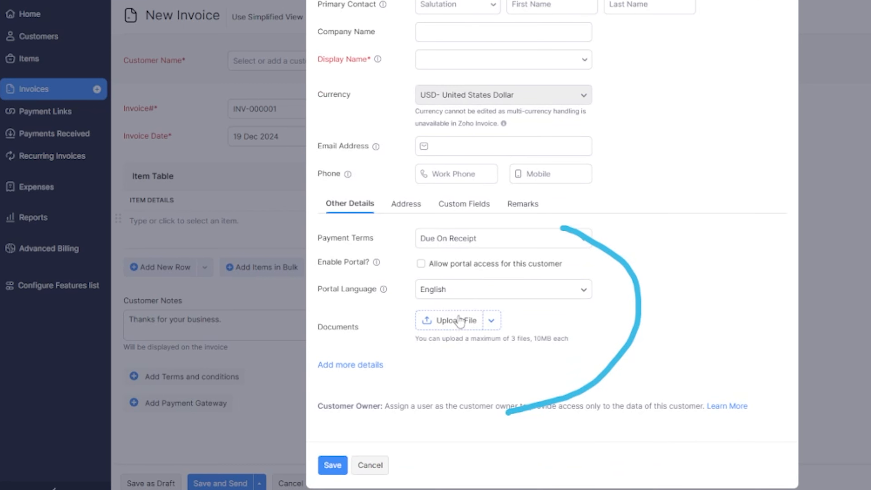
# - Expand the new customer's other details to include website, department, designation and social profile fields
pyautogui.click(345, 368)
pyautogui.scroll(-5, 399, 363)
pyautogui.scroll(-3, 399, 363)
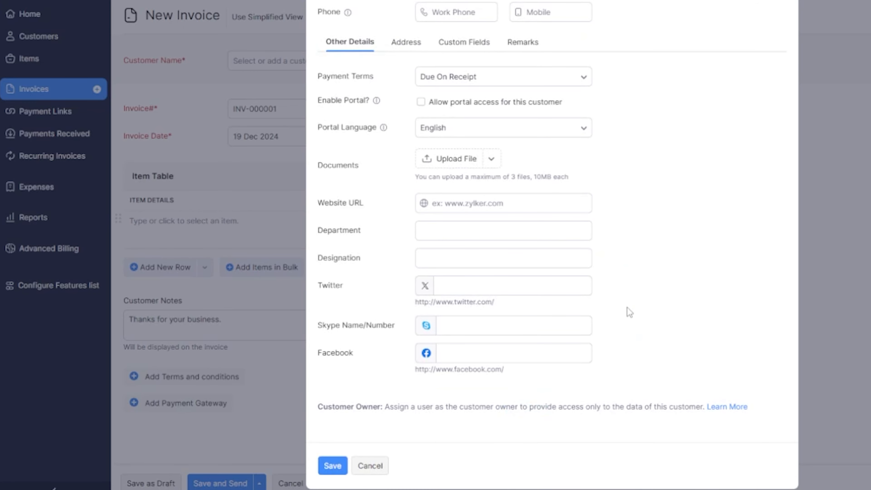
pyautogui.scroll(9, 630, 313)
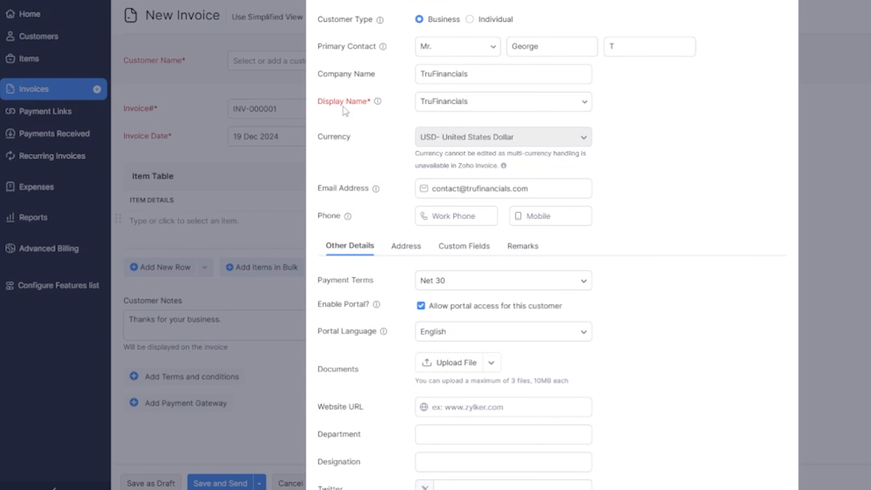
# - Choose TruFinancials as the customer's display name and save the new customer
pyautogui.click(583, 102)
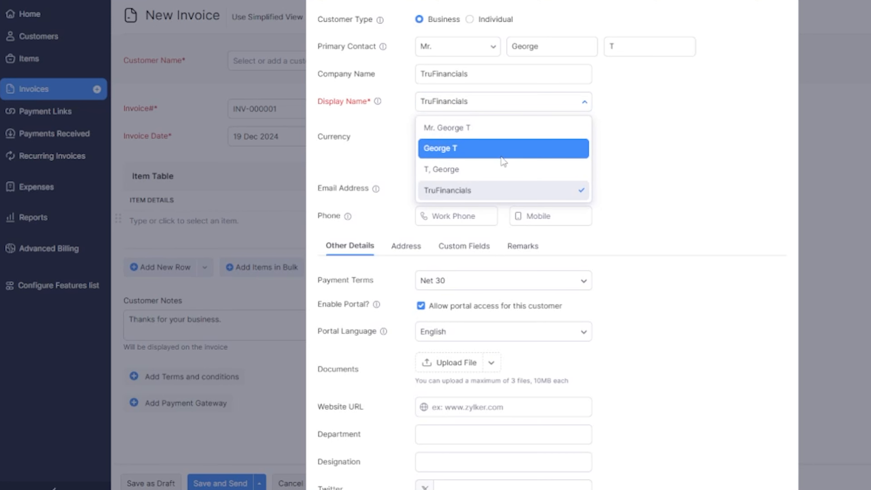
pyautogui.click(453, 191)
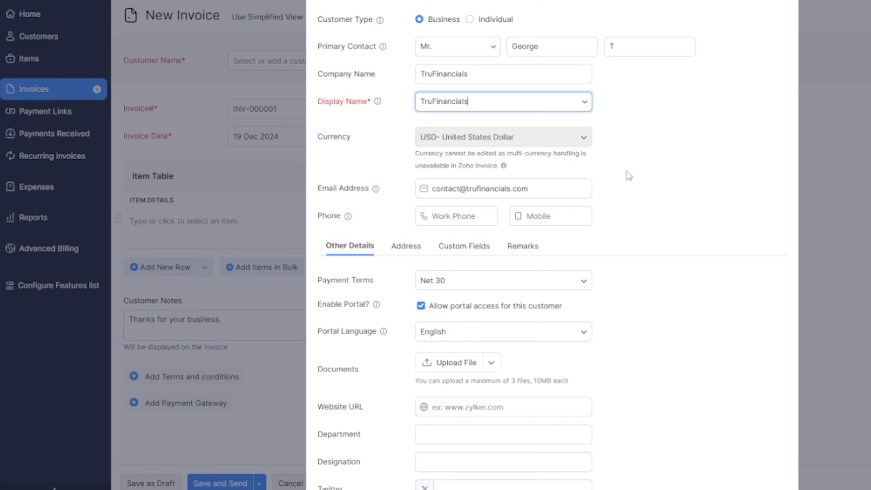
pyautogui.scroll(-5, 725, 193)
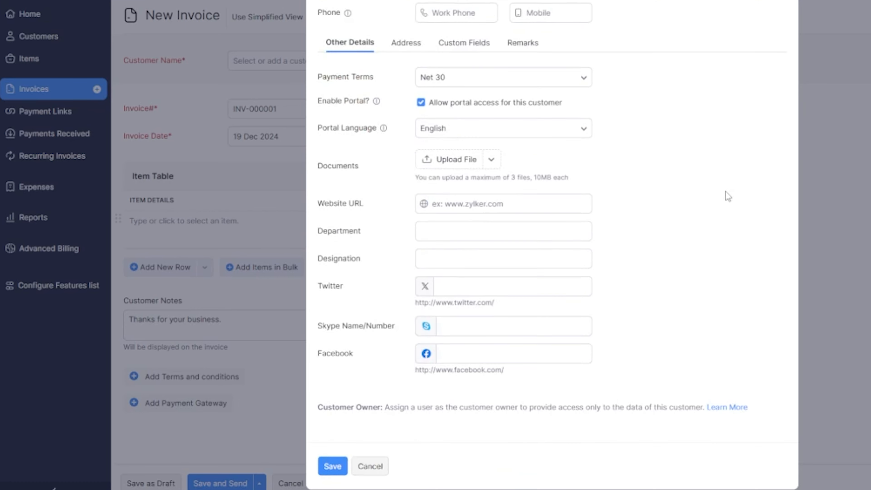
pyautogui.click(333, 466)
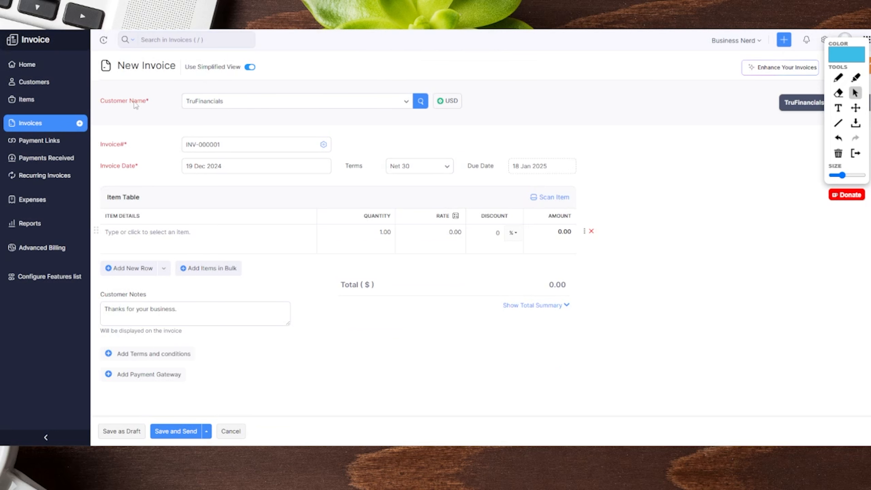
pyautogui.click(406, 102)
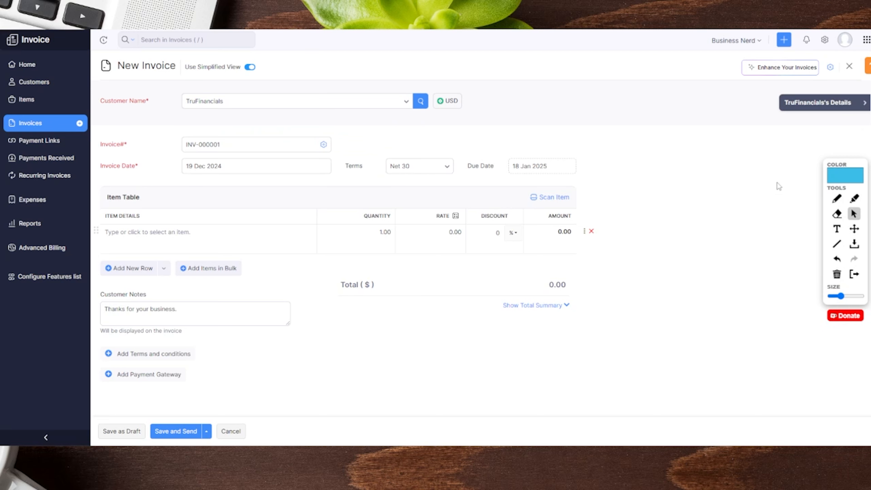
pyautogui.click(838, 199)
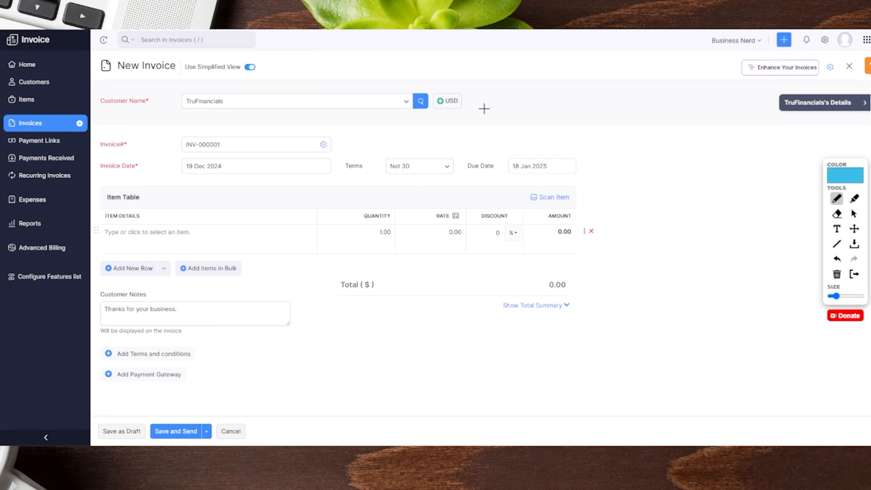
pyautogui.moveTo(484, 109)
pyautogui.mouseDown()
pyautogui.moveTo(770, 105)
pyautogui.moveTo(741, 126)
pyautogui.mouseUp()
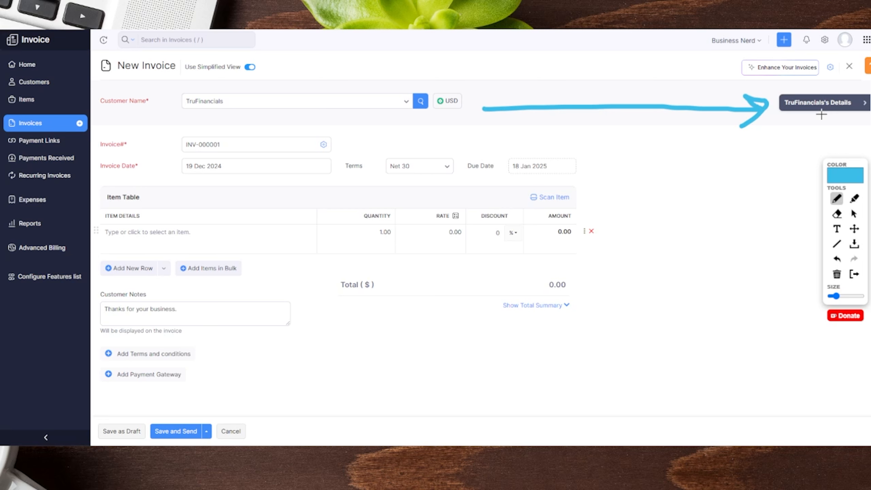
pyautogui.moveTo(46, 69)
pyautogui.mouseDown()
pyautogui.moveTo(100, 82)
pyautogui.moveTo(20, 90)
pyautogui.mouseUp()
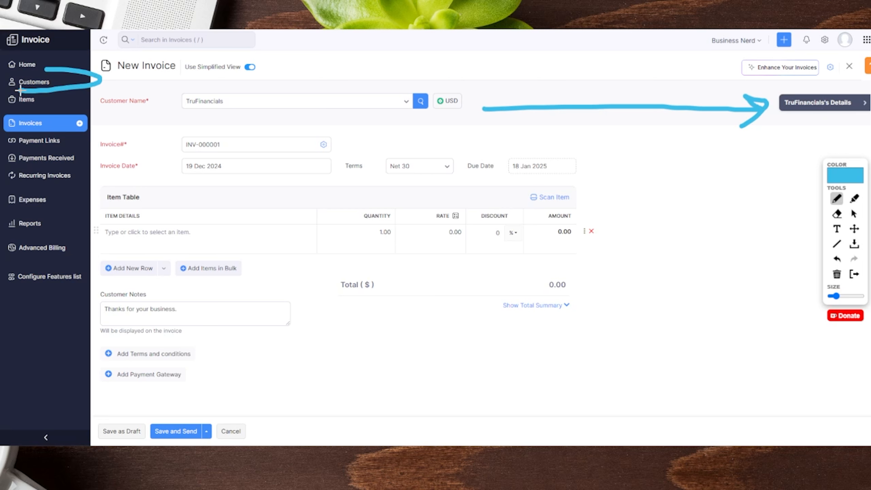
pyautogui.moveTo(90, 155); pyautogui.dragTo(151, 151)
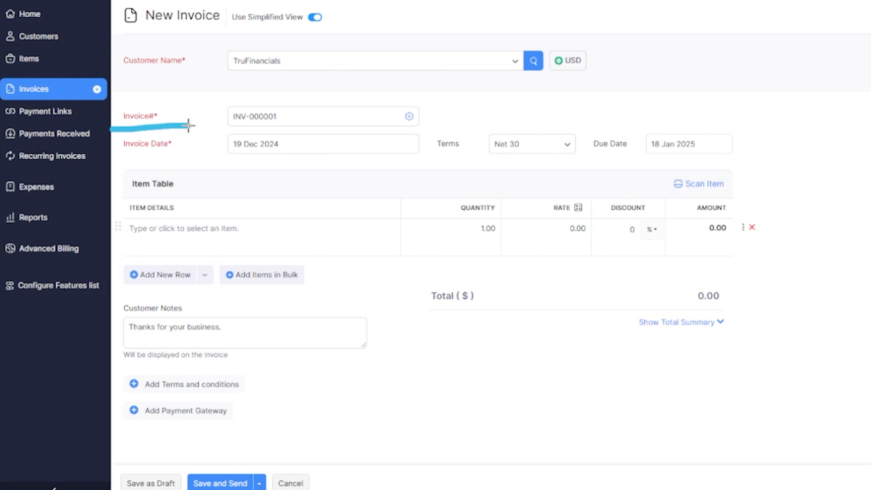
pyautogui.moveTo(188, 126); pyautogui.dragTo(191, 126)
pyautogui.moveTo(257, 93); pyautogui.dragTo(222, 130)
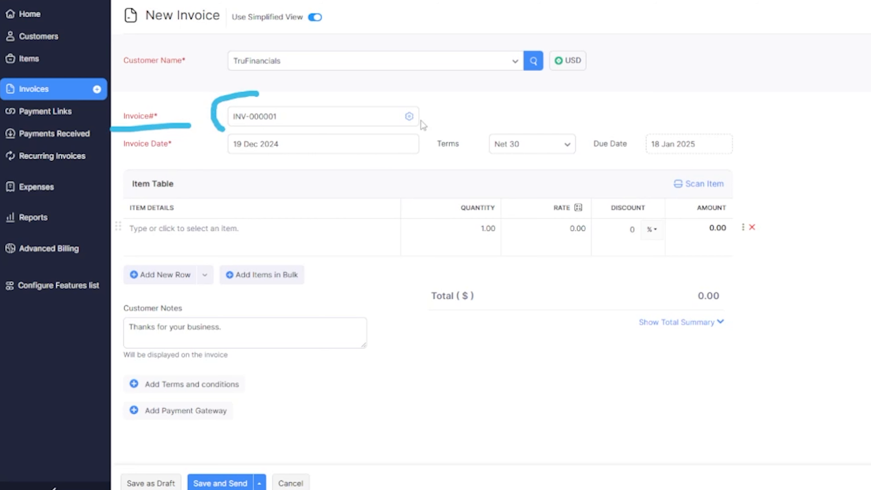
# - Keep invoice numbers auto-generated, with the prefix 2025- and the next number 000001, and save the numbering settings
pyautogui.click(410, 117)
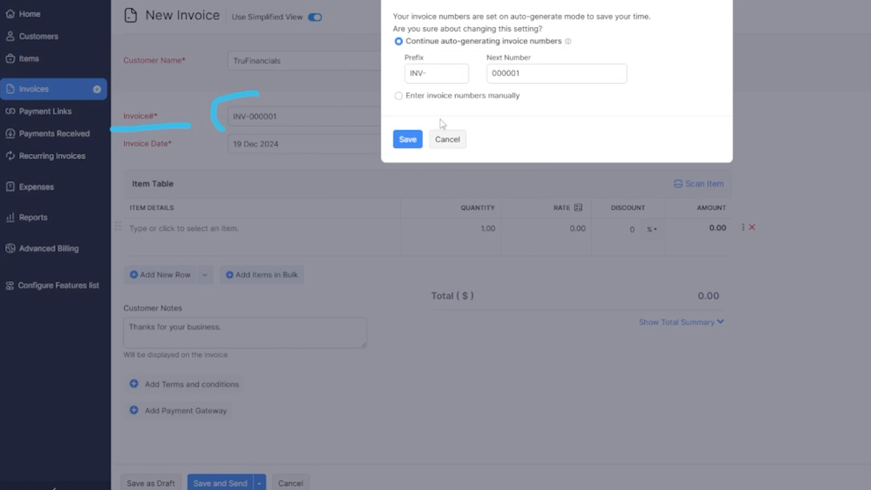
pyautogui.click(399, 94)
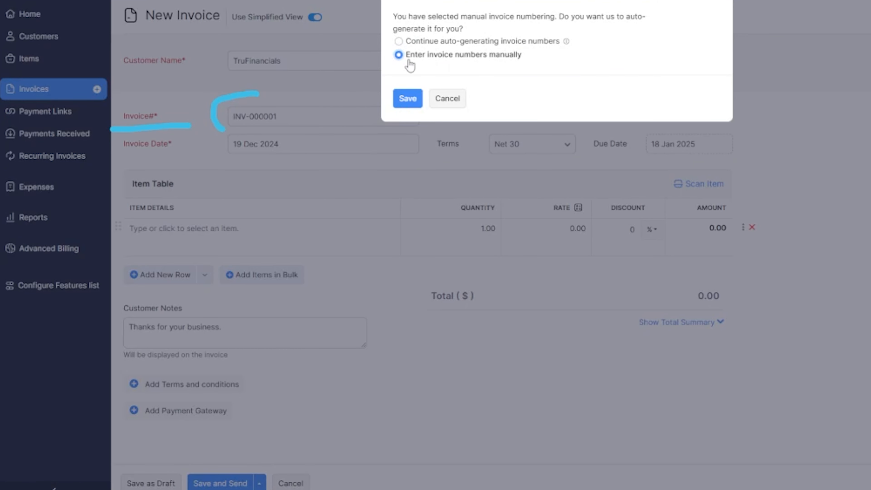
pyautogui.click(398, 42)
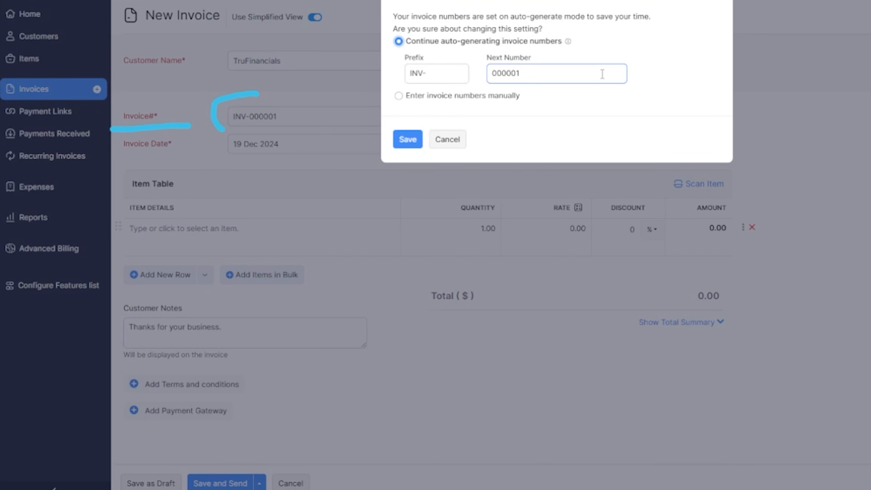
pyautogui.moveTo(522, 73); pyautogui.dragTo(517, 74)
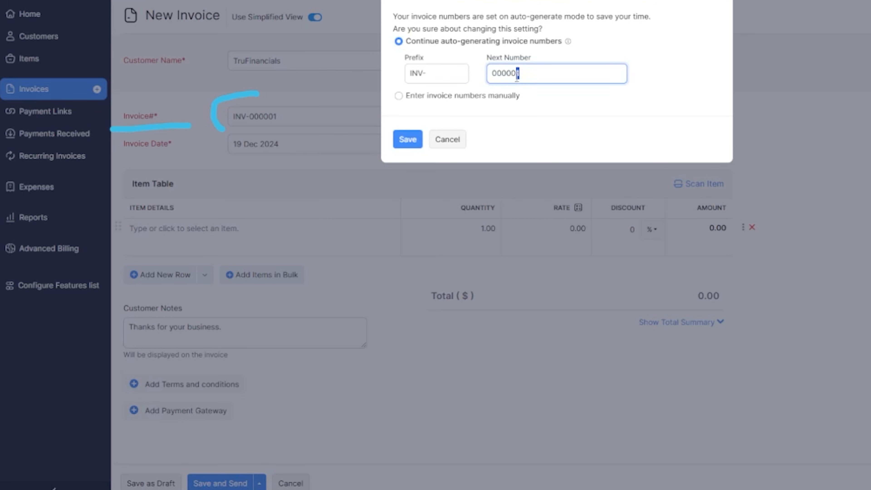
pyautogui.click(442, 73)
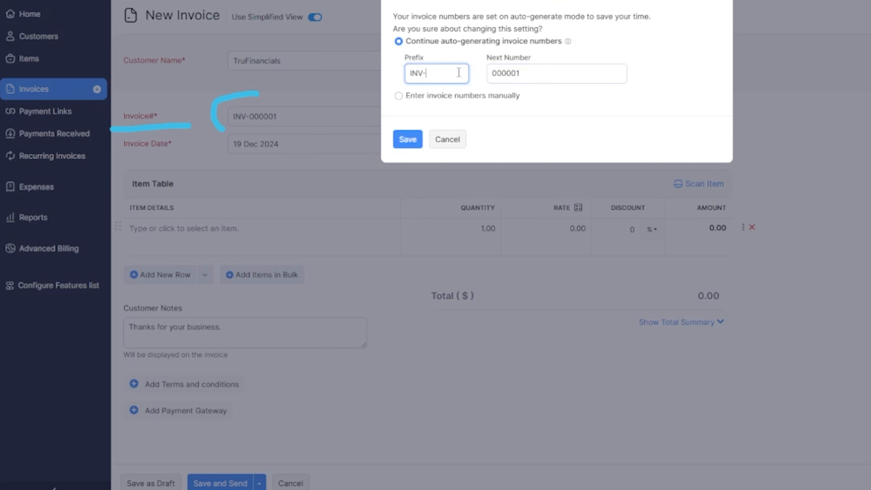
pyautogui.moveTo(459, 73); pyautogui.dragTo(387, 73)
pyautogui.write('2025')
pyautogui.click(544, 72)
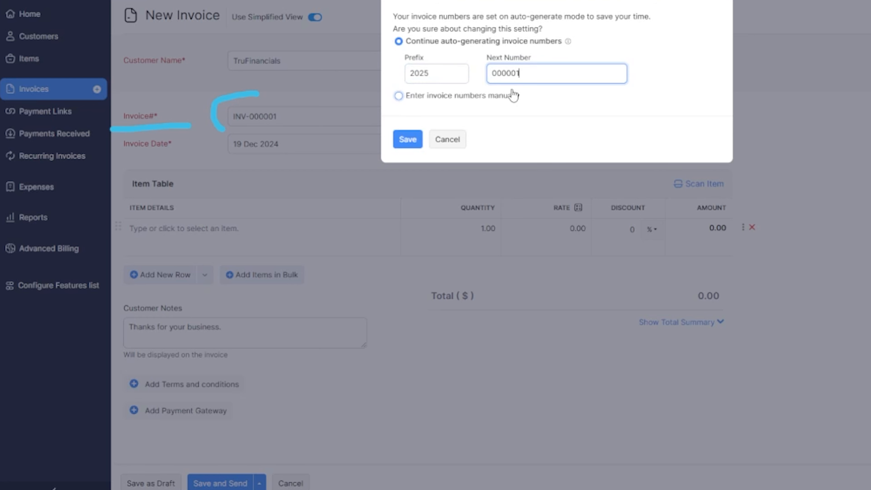
pyautogui.click(408, 141)
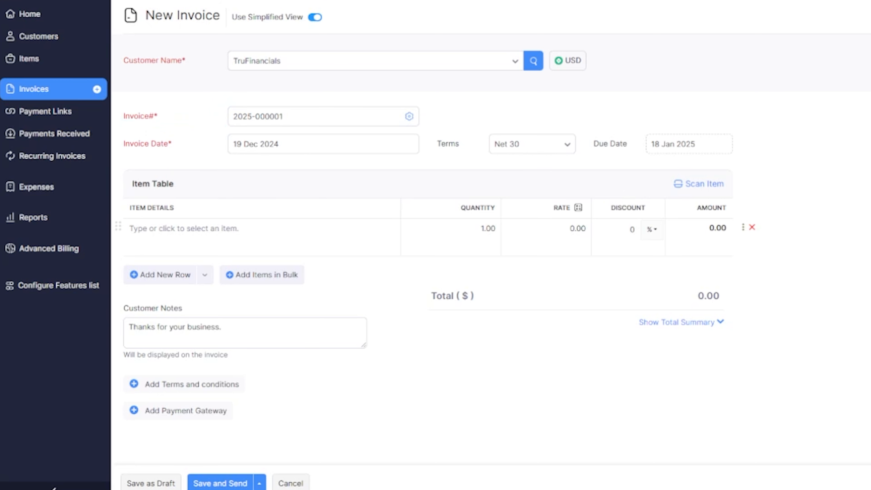
# - Set the invoice date to 26 Dec 2024
pyautogui.moveTo(135, 162); pyautogui.dragTo(326, 165)
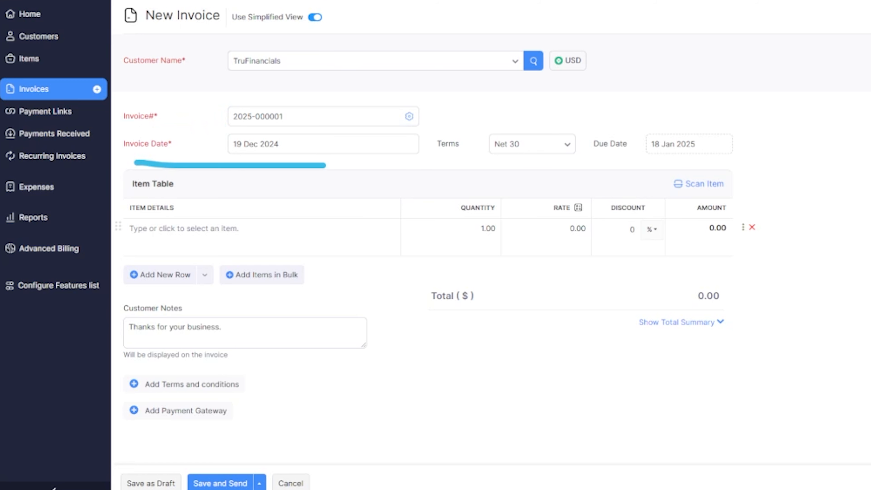
pyautogui.click(294, 145)
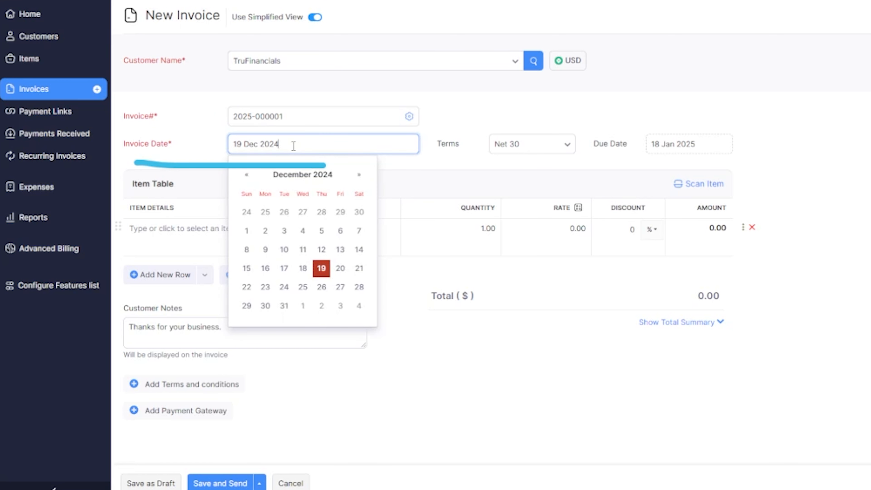
pyautogui.click(324, 291)
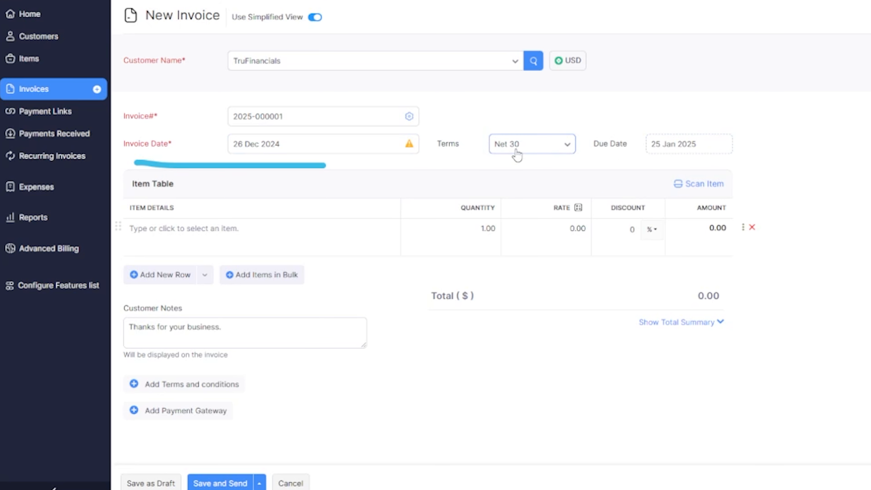
# - Try Net 15 as the invoice's payment terms and set them back to Net 30
pyautogui.click(566, 151)
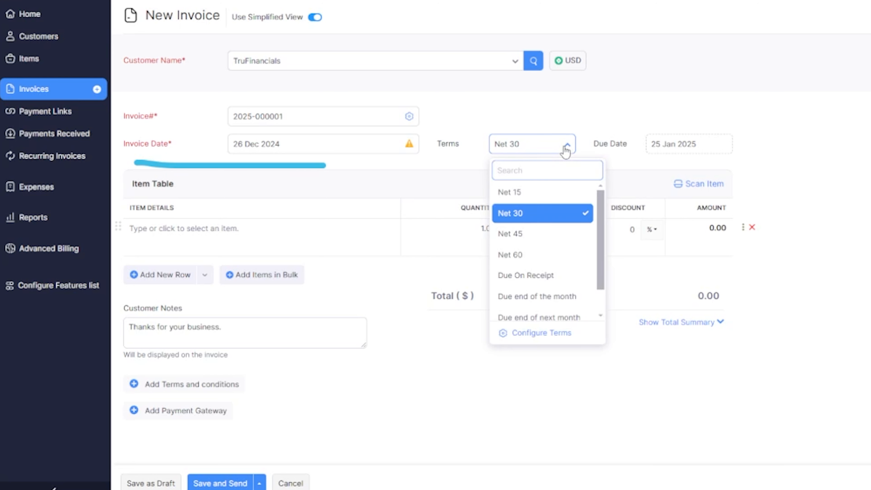
pyautogui.click(533, 194)
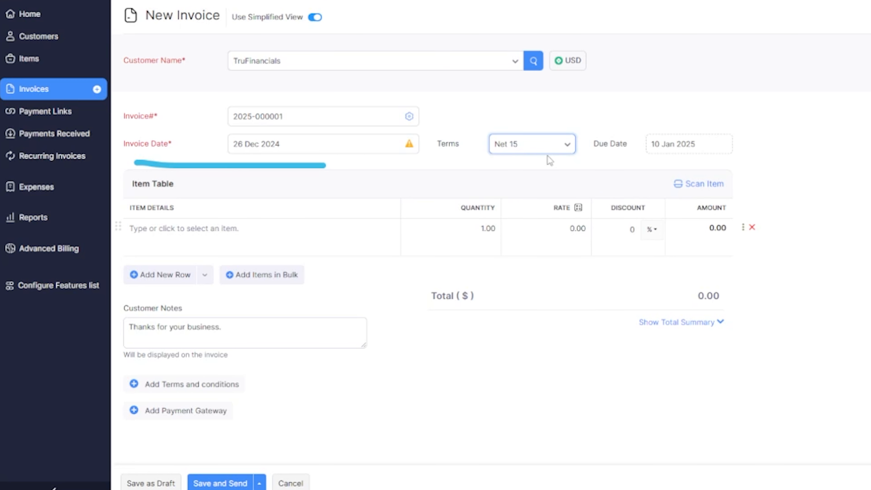
pyautogui.click(562, 145)
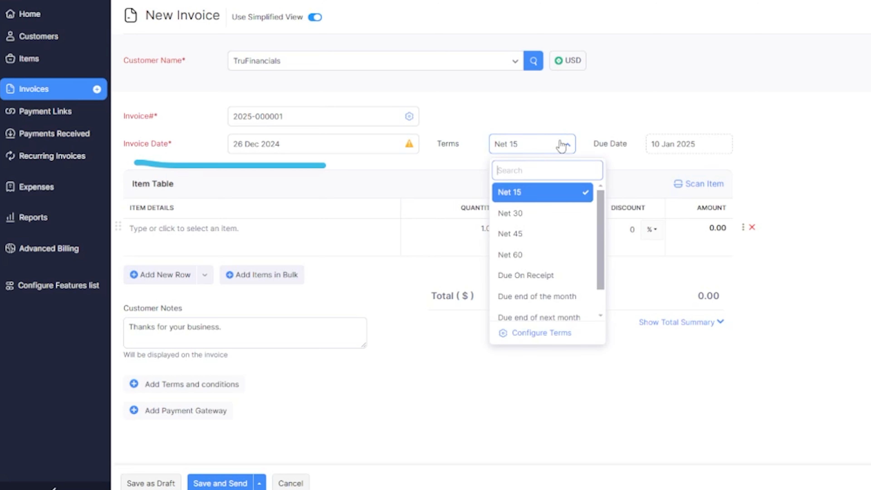
pyautogui.click(510, 213)
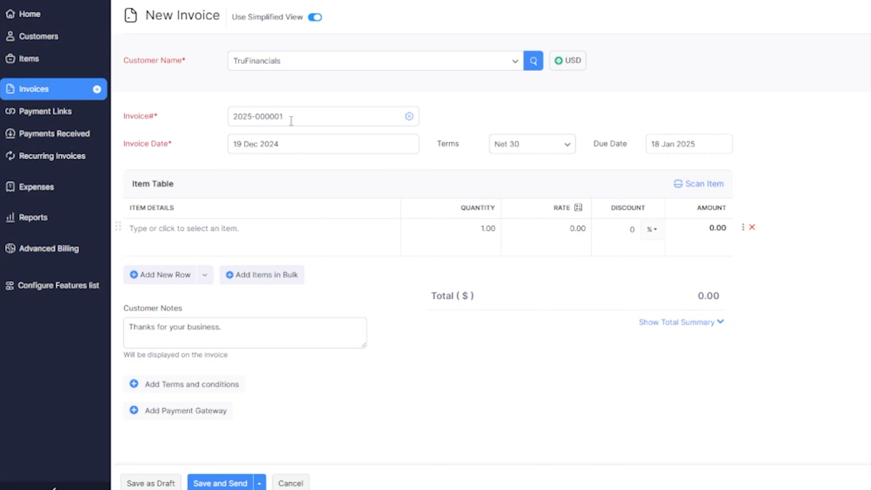
# - Check the invoice date and the due date's calendar without picking a different date
pyautogui.click(263, 151)
pyautogui.click(683, 142)
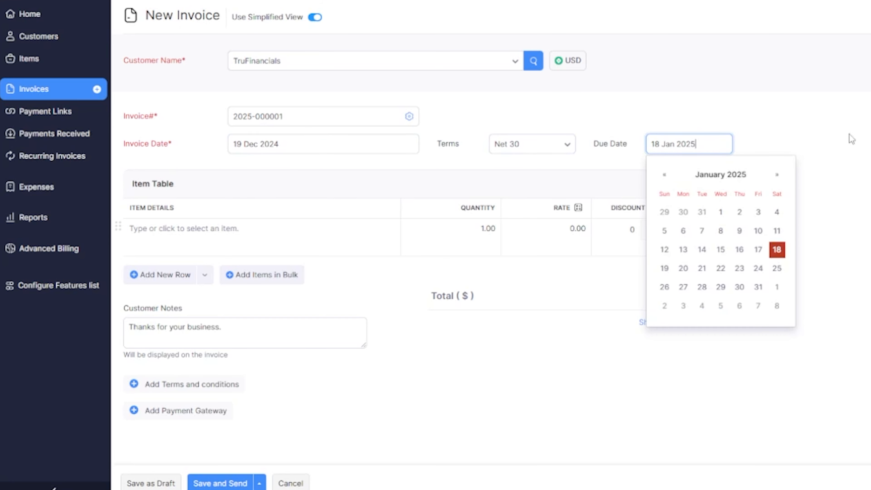
pyautogui.click(781, 97)
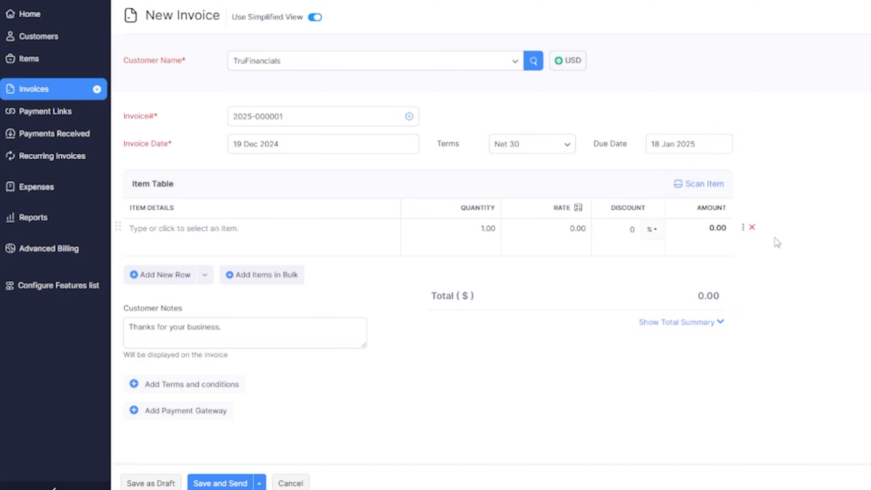
# - Start a new item from the invoice's first line, set its type to Service and name it Video Production
pyautogui.scroll(-1, 776, 241)
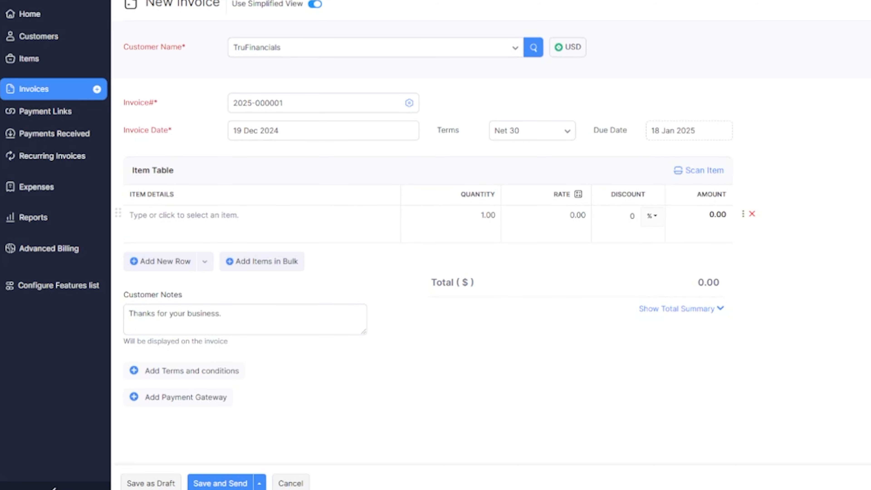
pyautogui.moveTo(187, 146)
pyautogui.mouseDown()
pyautogui.moveTo(106, 177)
pyautogui.moveTo(179, 292)
pyautogui.moveTo(229, 292)
pyautogui.mouseUp()
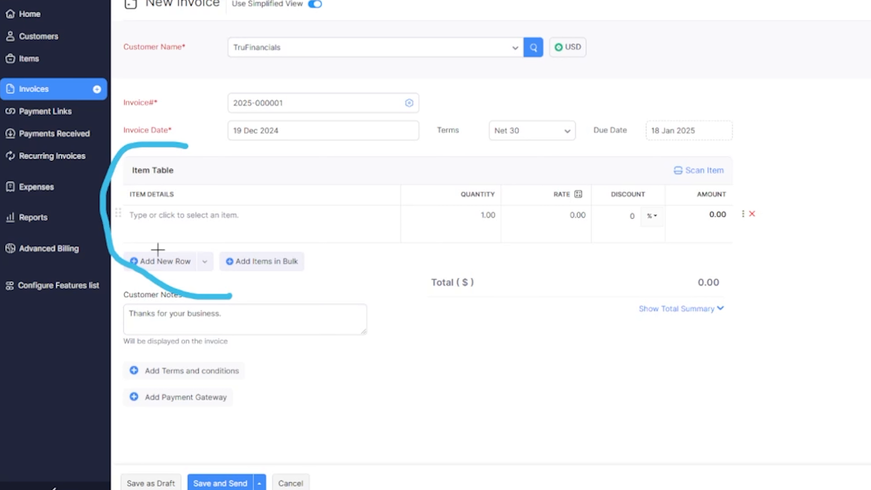
pyautogui.click(147, 220)
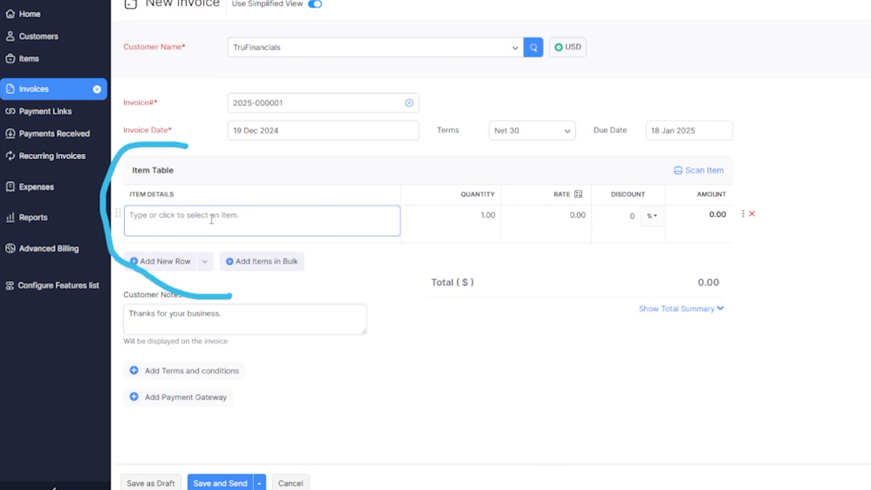
pyautogui.click(177, 69)
pyautogui.click(256, 219)
pyautogui.click(256, 219)
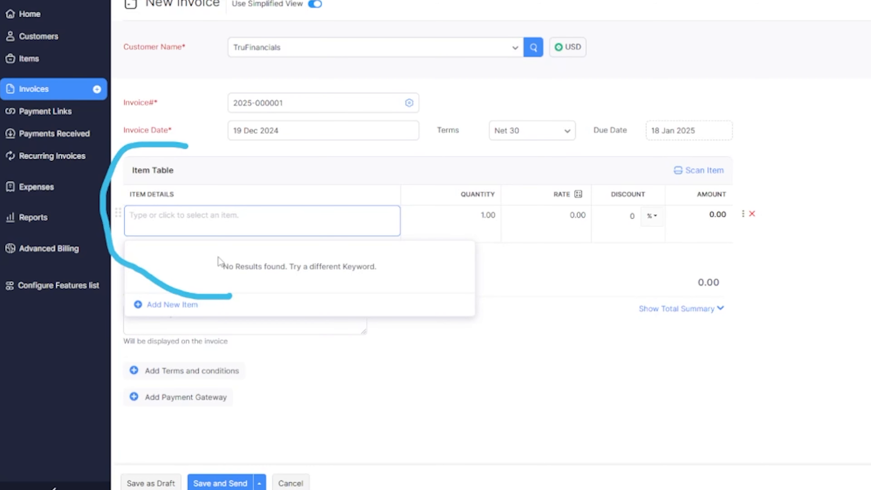
pyautogui.click(161, 305)
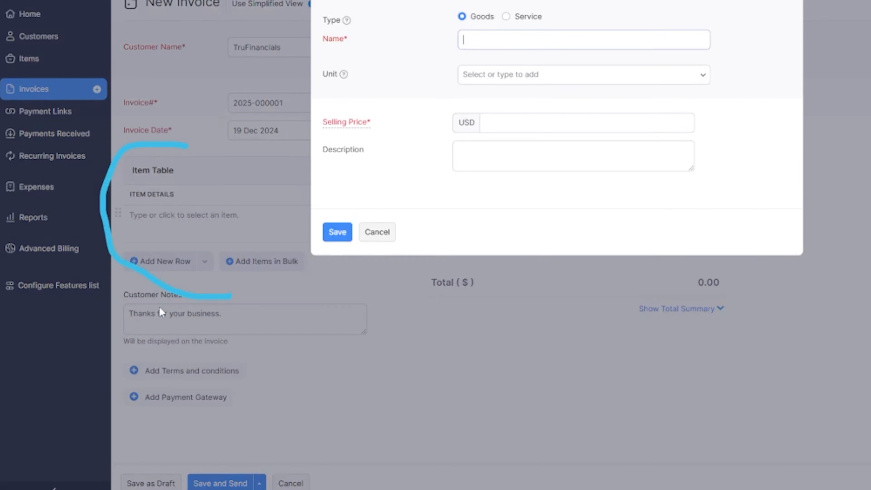
pyautogui.click(507, 21)
pyautogui.click(480, 46)
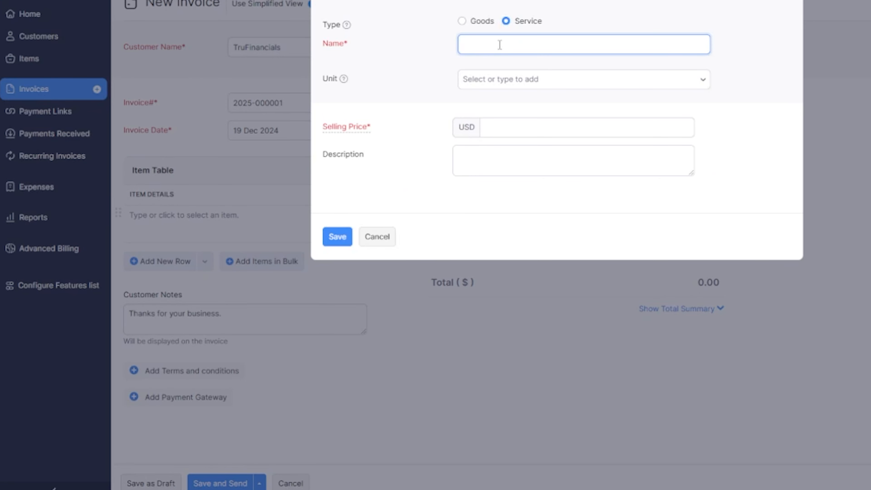
pyautogui.write('Video Production')
# - Look through the available units for the Video Production item without choosing one
pyautogui.click(595, 79)
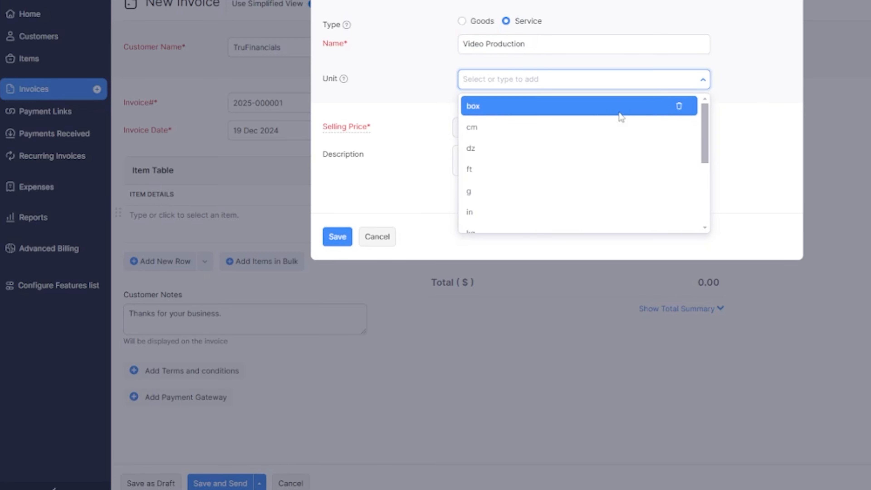
pyautogui.scroll(-3, 689, 199)
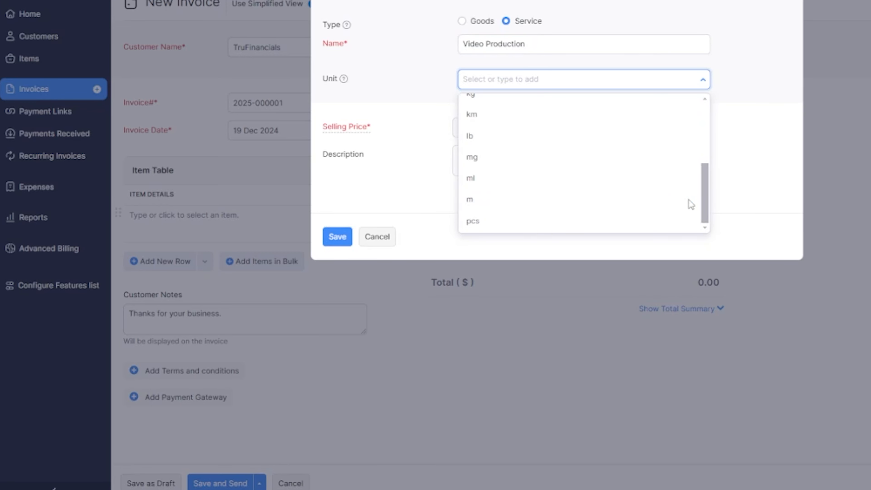
pyautogui.click(749, 130)
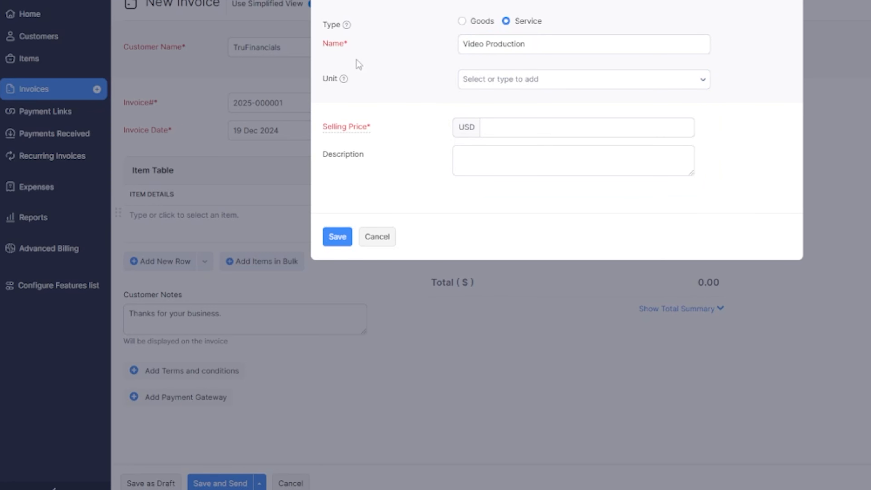
# - Set the Video Production item's selling price to 2500 USD and save it to the invoice
pyautogui.click(530, 125)
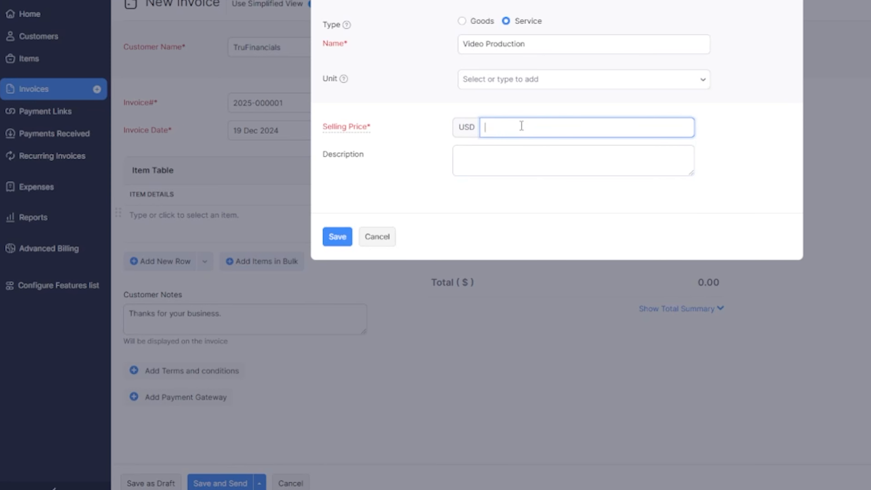
pyautogui.click(533, 148)
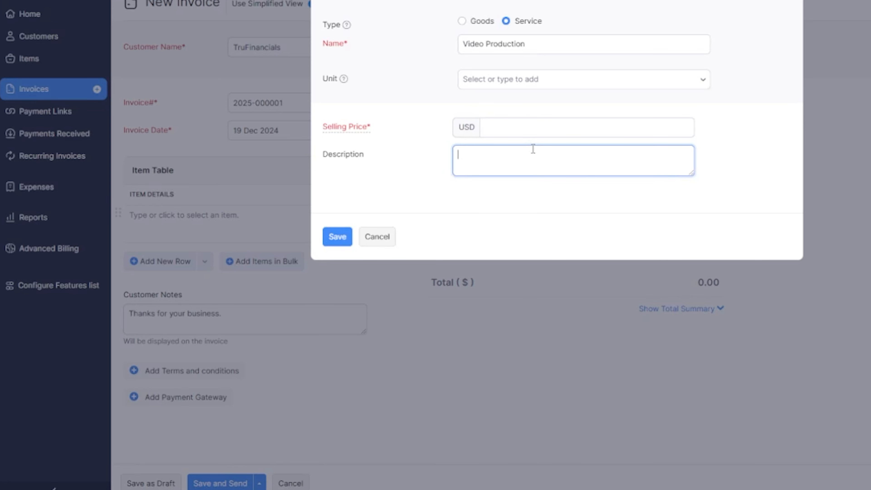
pyautogui.click(517, 125)
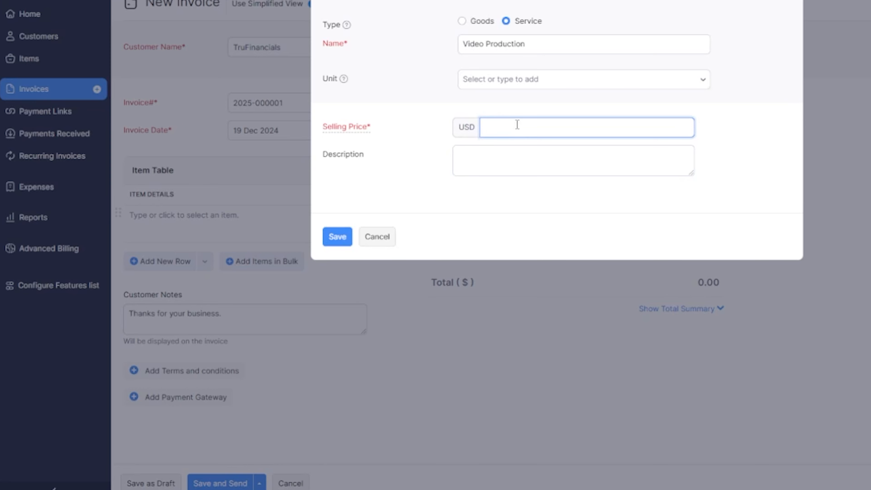
pyautogui.write('2500')
pyautogui.click(739, 138)
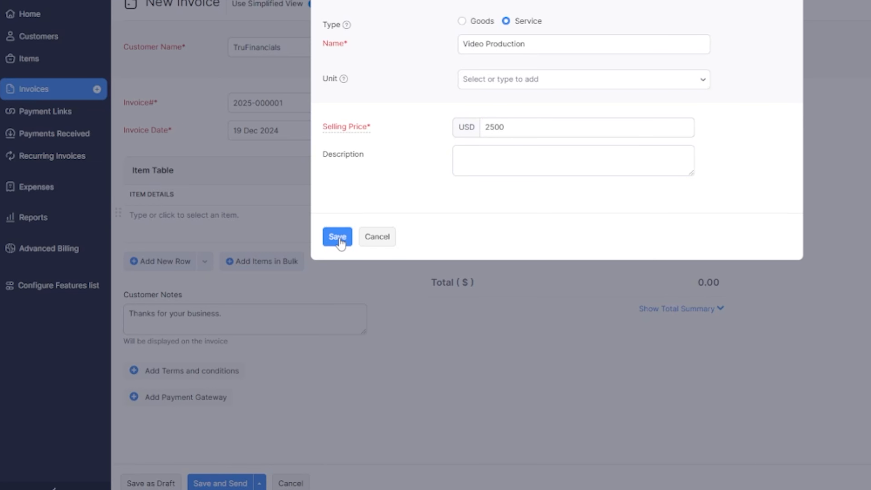
pyautogui.click(334, 243)
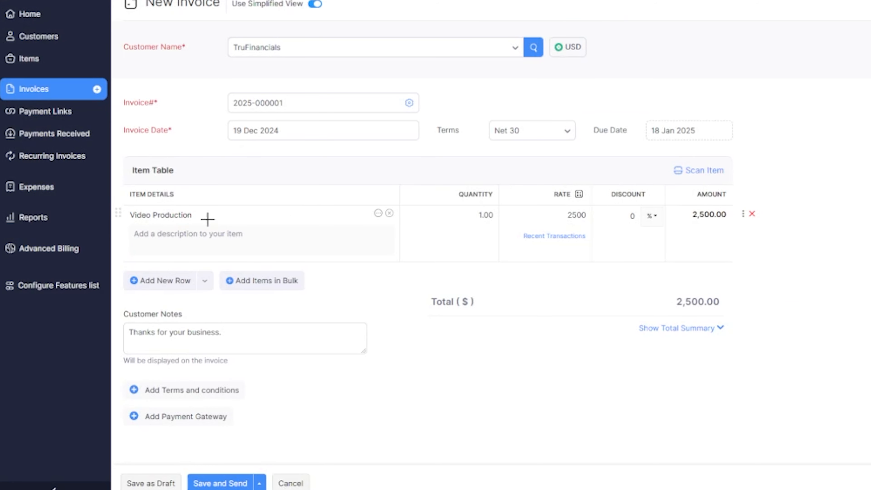
pyautogui.moveTo(114, 226); pyautogui.dragTo(213, 226)
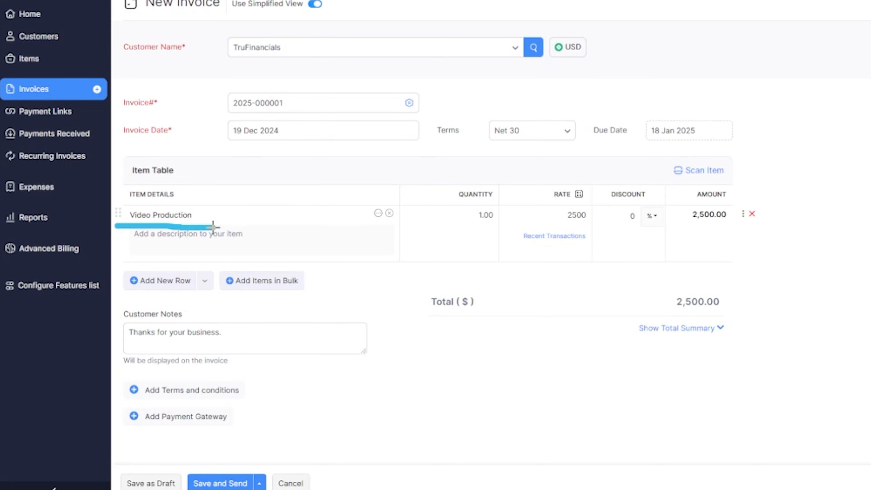
pyautogui.moveTo(387, 219); pyautogui.dragTo(390, 198)
pyautogui.moveTo(370, 168); pyautogui.dragTo(377, 193)
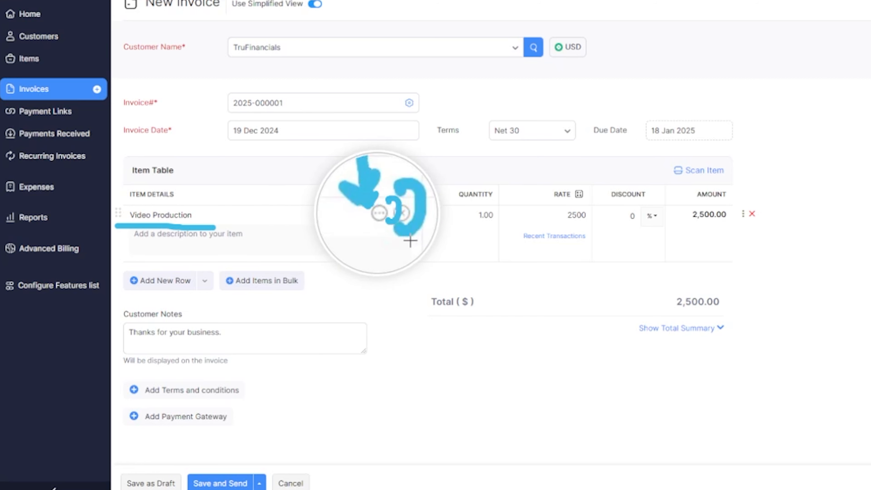
pyautogui.press('Escape')
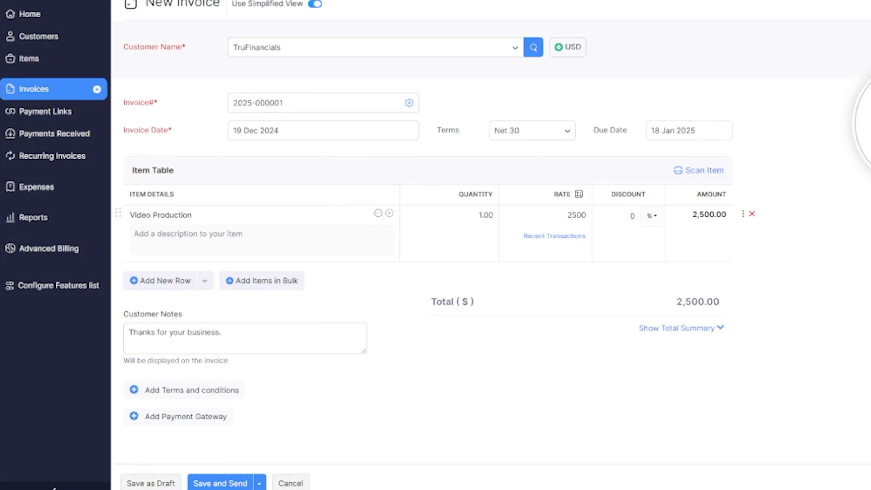
pyautogui.moveTo(467, 85)
pyautogui.mouseDown()
pyautogui.moveTo(469, 182)
pyautogui.moveTo(486, 159)
pyautogui.mouseUp()
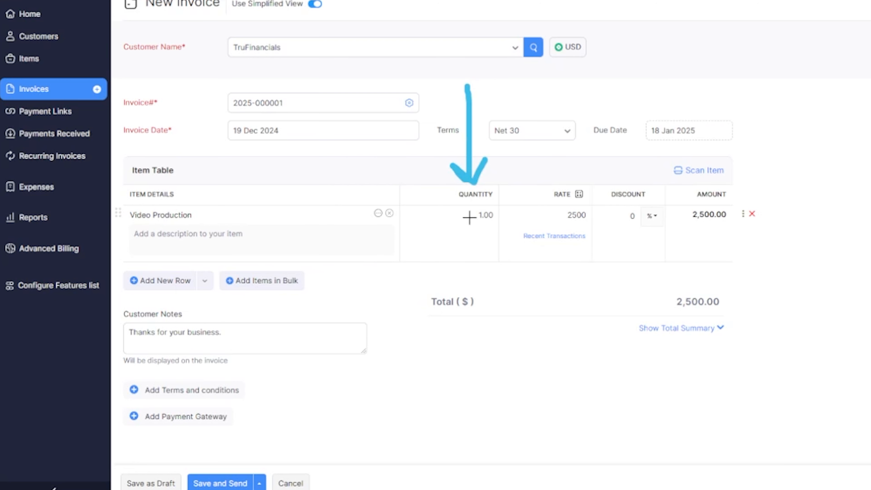
pyautogui.moveTo(565, 103)
pyautogui.mouseDown()
pyautogui.moveTo(564, 193)
pyautogui.moveTo(546, 180)
pyautogui.mouseUp()
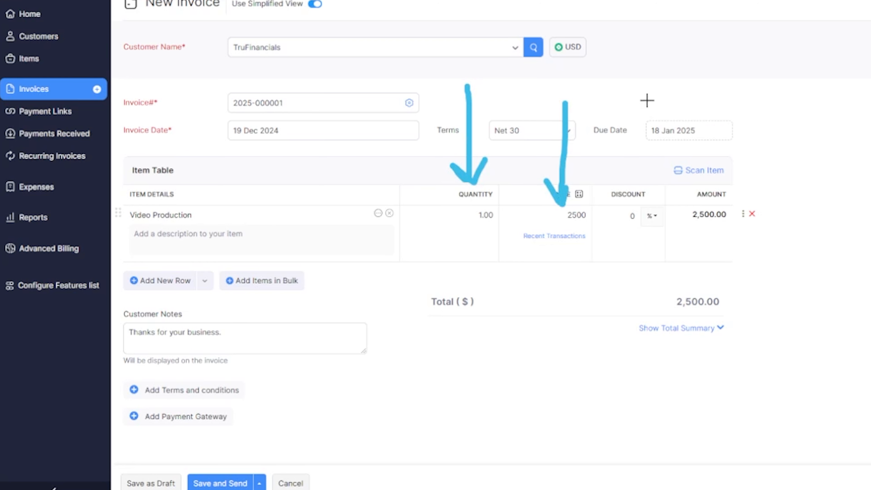
pyautogui.moveTo(646, 101)
pyautogui.mouseDown()
pyautogui.moveTo(645, 196)
pyautogui.moveTo(652, 175)
pyautogui.mouseUp()
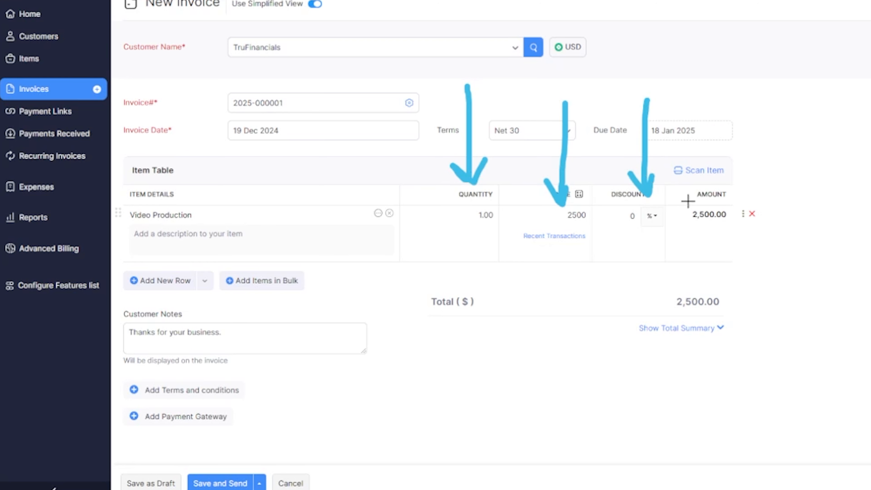
pyautogui.moveTo(709, 86)
pyautogui.mouseDown()
pyautogui.moveTo(711, 159)
pyautogui.moveTo(695, 170)
pyautogui.moveTo(709, 186)
pyautogui.mouseUp()
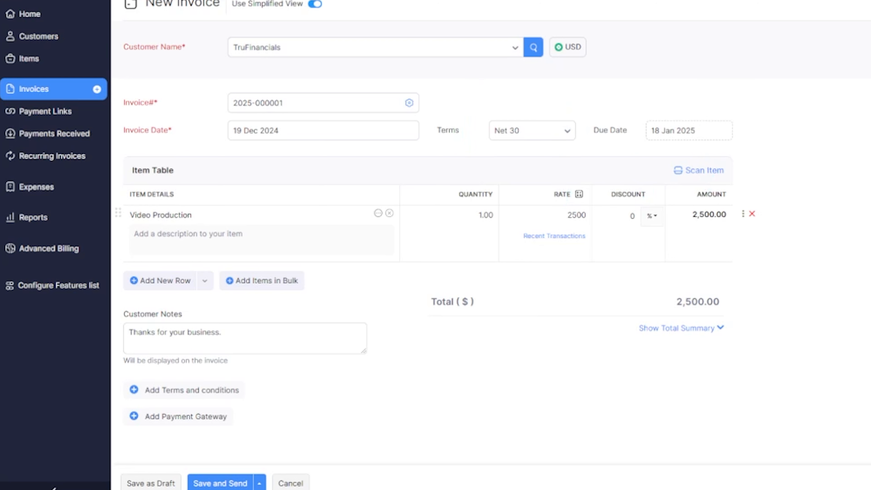
pyautogui.click(256, 229)
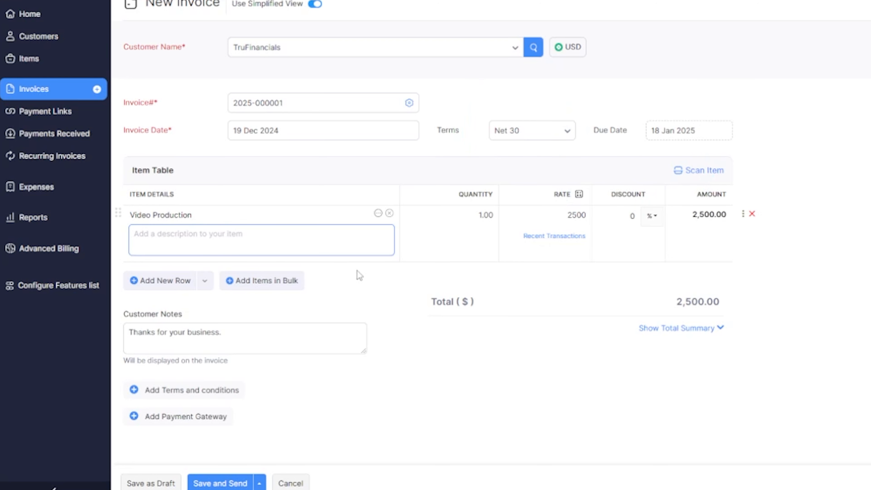
pyautogui.click(450, 247)
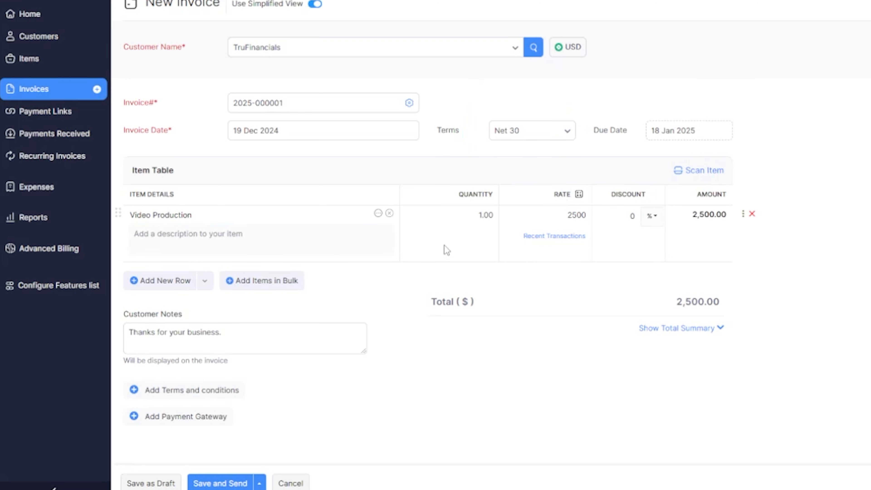
# - Add a second invoice line with a new service item named Co-Branding, priced at 500 USD
pyautogui.click(162, 286)
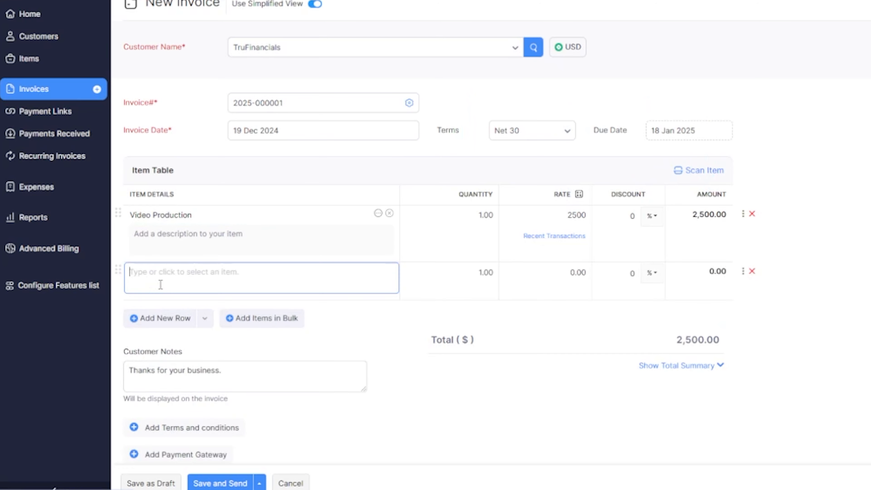
pyautogui.click(243, 285)
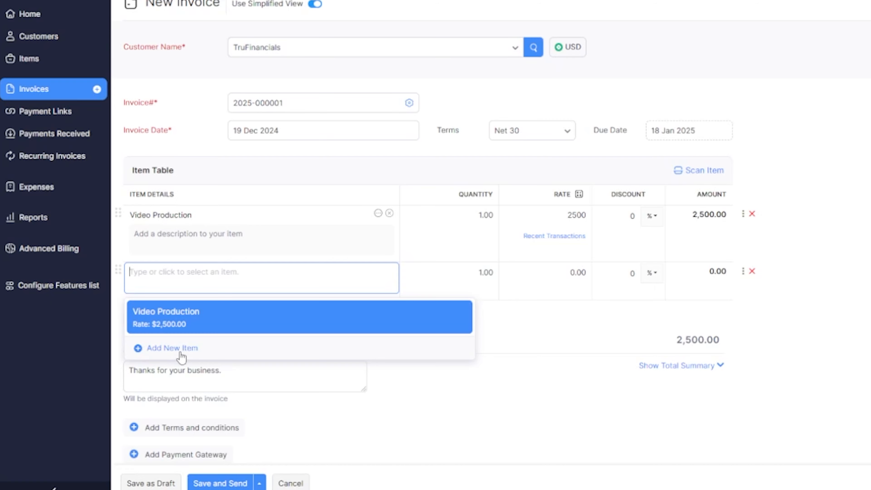
pyautogui.click(172, 348)
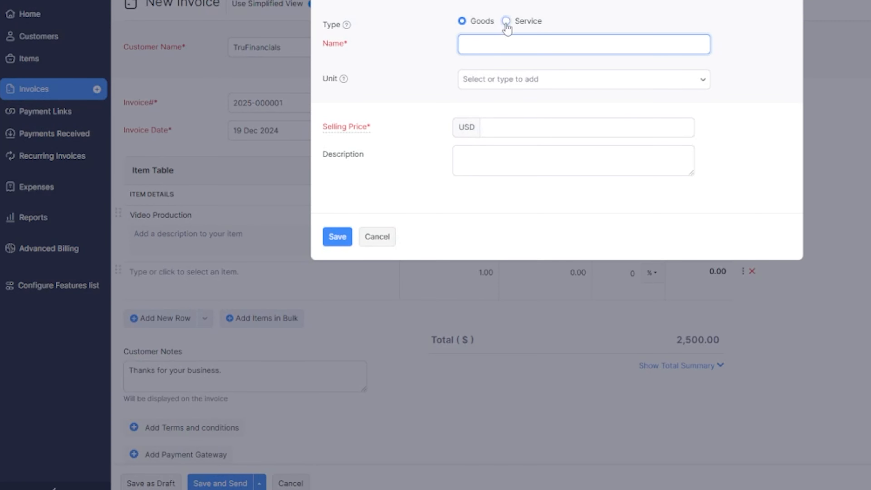
pyautogui.click(506, 22)
pyautogui.click(499, 40)
pyautogui.write('Co-Branding')
pyautogui.press('Tab')
pyautogui.press('Tab')
pyautogui.write('500')
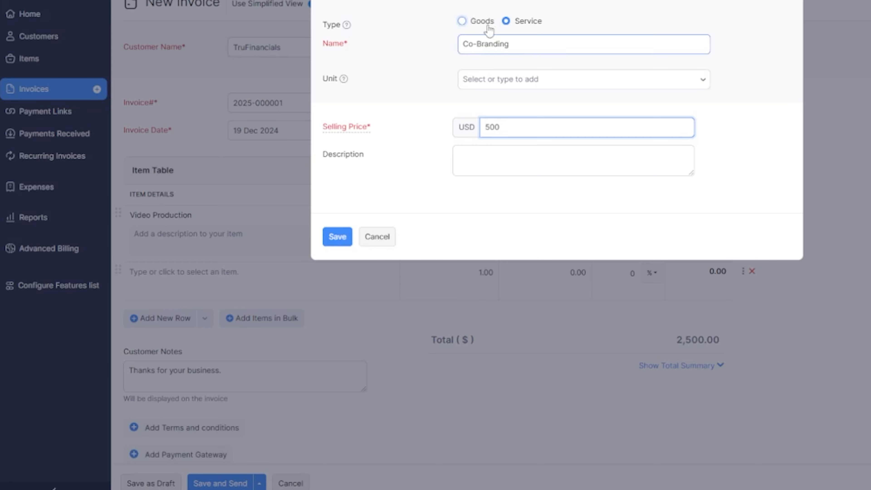
pyautogui.click(337, 238)
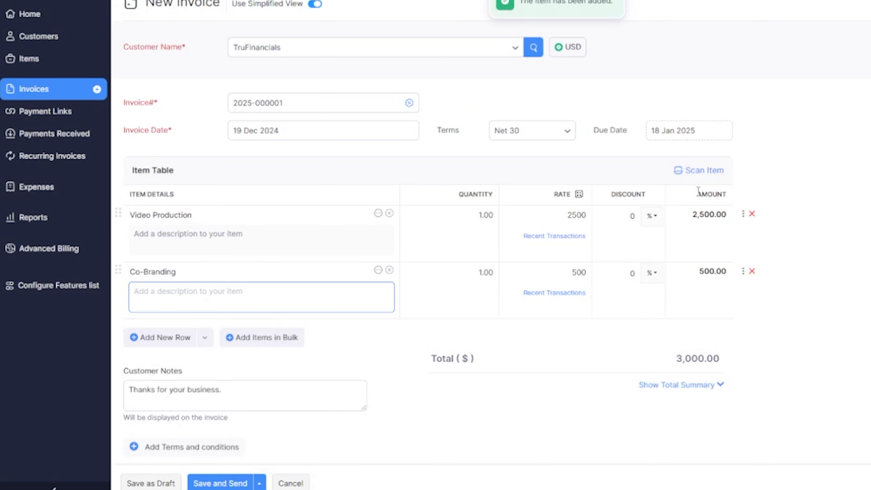
# - Set the quantity of the Co-Branding line to 2
pyautogui.click(691, 218)
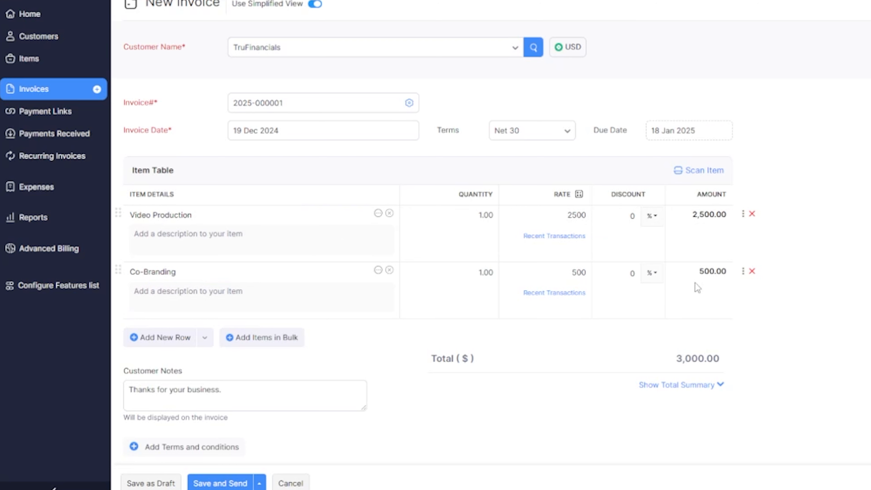
pyautogui.click(729, 361)
pyautogui.click(477, 274)
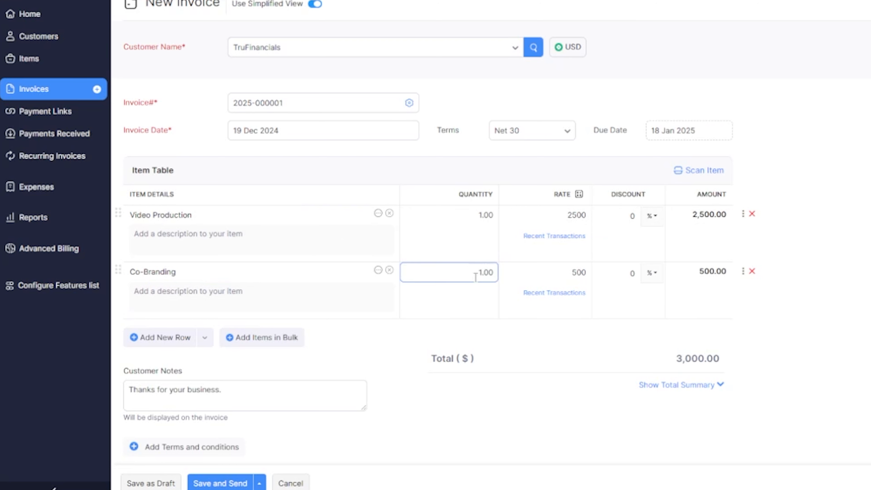
pyautogui.moveTo(478, 274); pyautogui.dragTo(481, 274)
pyautogui.write('2')
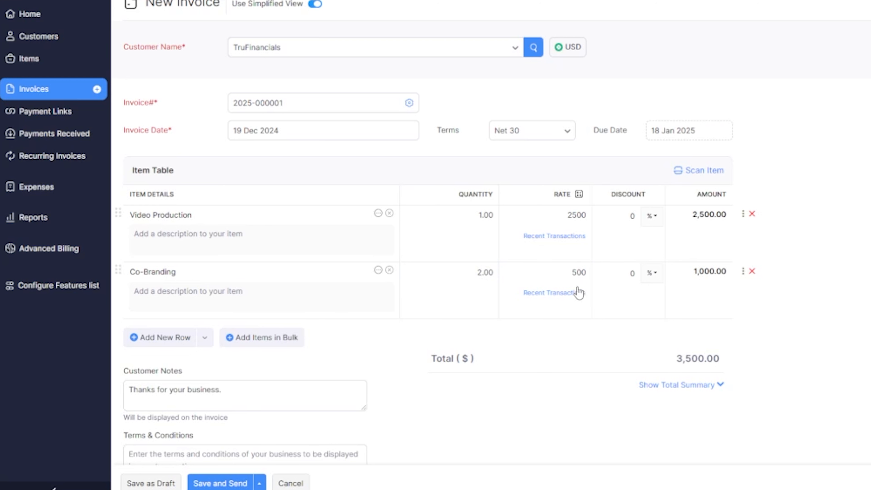
pyautogui.click(568, 276)
pyautogui.moveTo(569, 275); pyautogui.dragTo(596, 276)
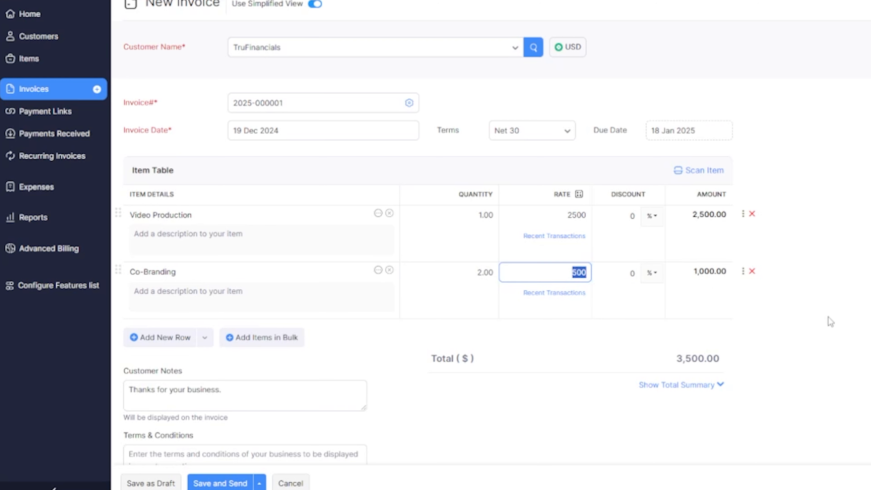
pyautogui.click(843, 310)
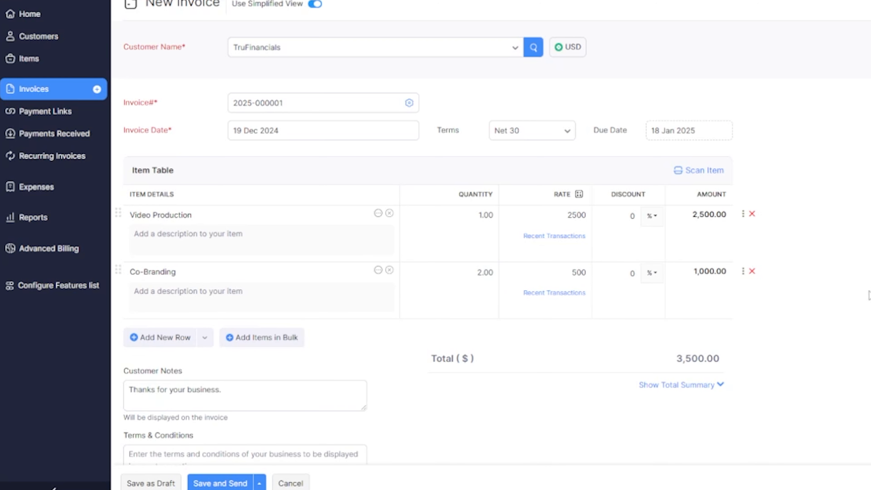
pyautogui.scroll(-3, 854, 290)
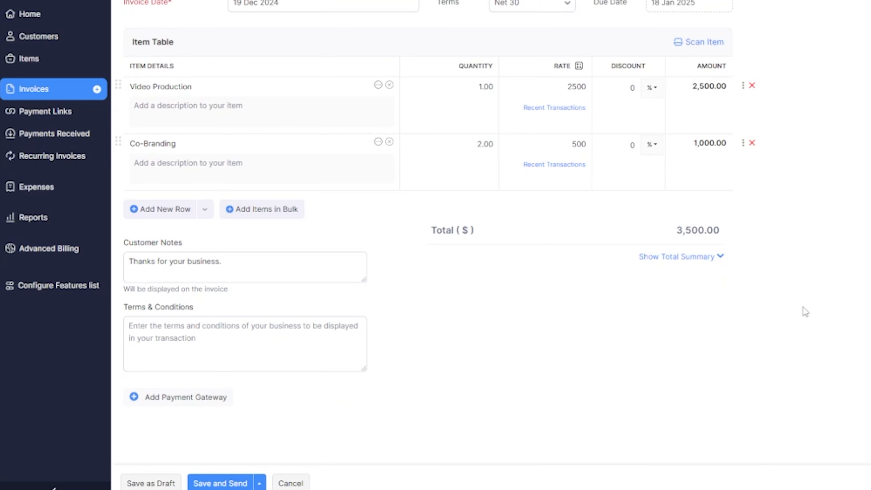
pyautogui.scroll(3, 754, 148)
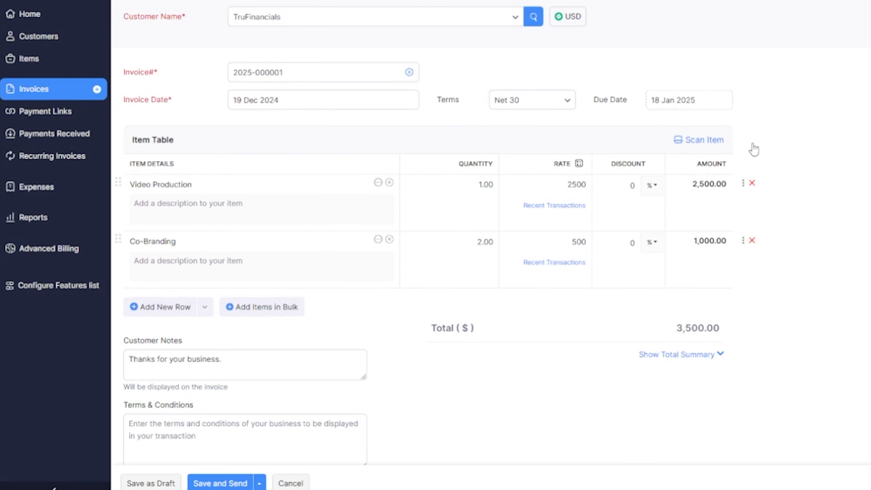
# - Try a shipping charge of 15 in the invoice's total summary, and remove it again
pyautogui.scroll(-3, 778, 179)
pyautogui.click(158, 167)
pyautogui.click(682, 282)
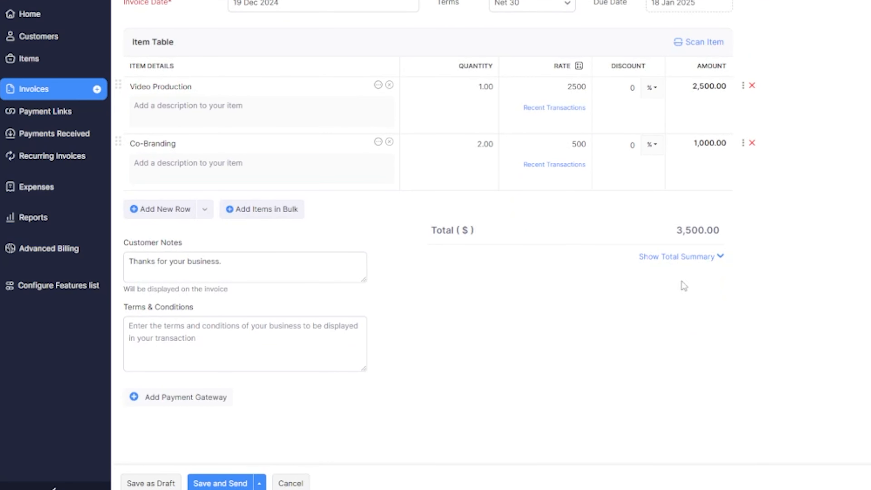
pyautogui.click(704, 257)
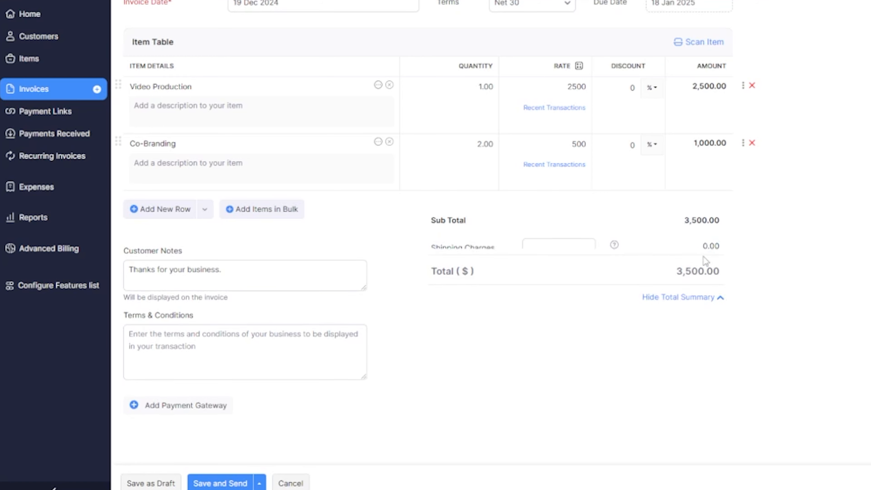
pyautogui.click(579, 249)
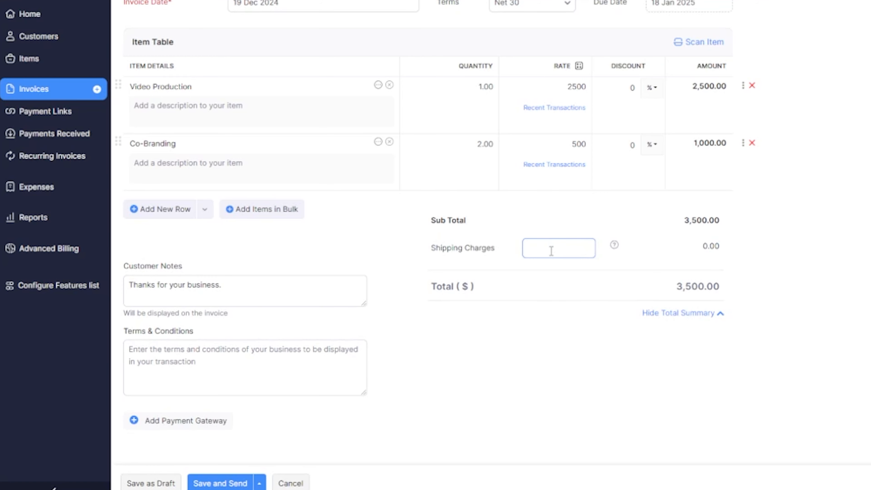
pyautogui.write('15')
pyautogui.click(554, 346)
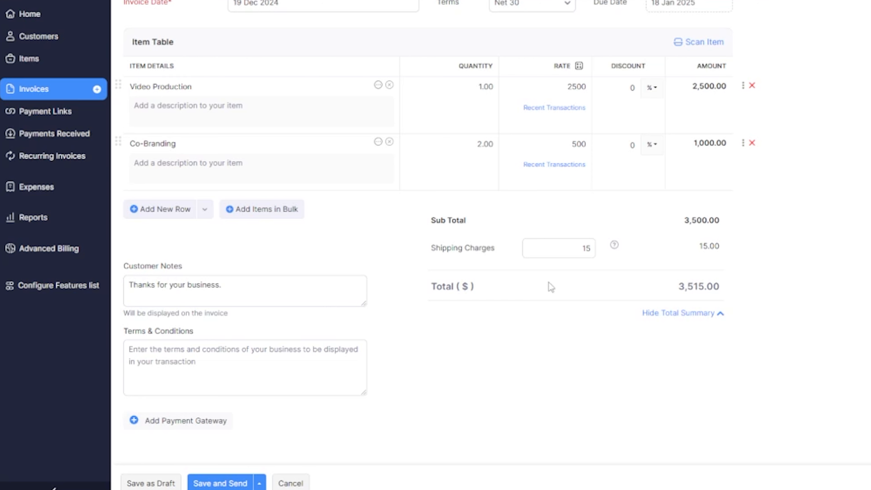
pyautogui.click(553, 255)
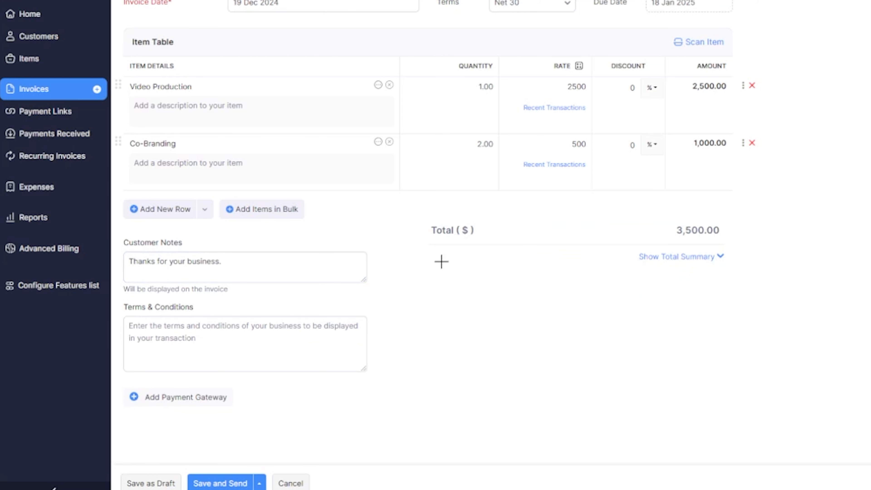
pyautogui.moveTo(333, 228)
pyautogui.mouseDown()
pyautogui.moveTo(218, 227)
pyautogui.moveTo(113, 284)
pyautogui.moveTo(442, 254)
pyautogui.moveTo(82, 213)
pyautogui.mouseUp()
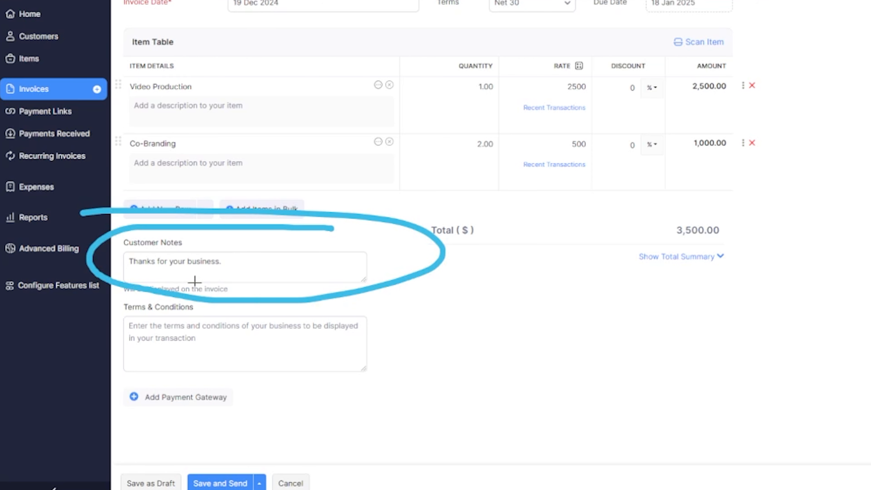
pyautogui.moveTo(380, 292)
pyautogui.mouseDown()
pyautogui.moveTo(422, 318)
pyautogui.moveTo(160, 370)
pyautogui.moveTo(205, 303)
pyautogui.mouseUp()
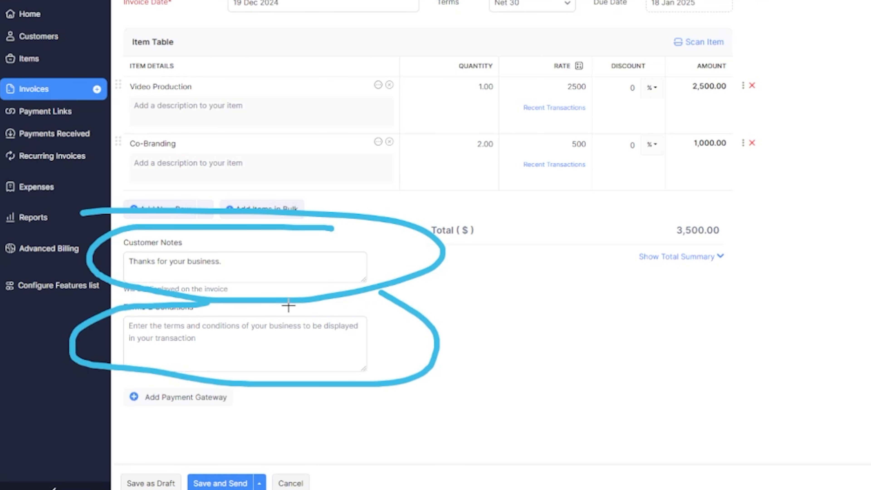
pyautogui.scroll(-2, 447, 253)
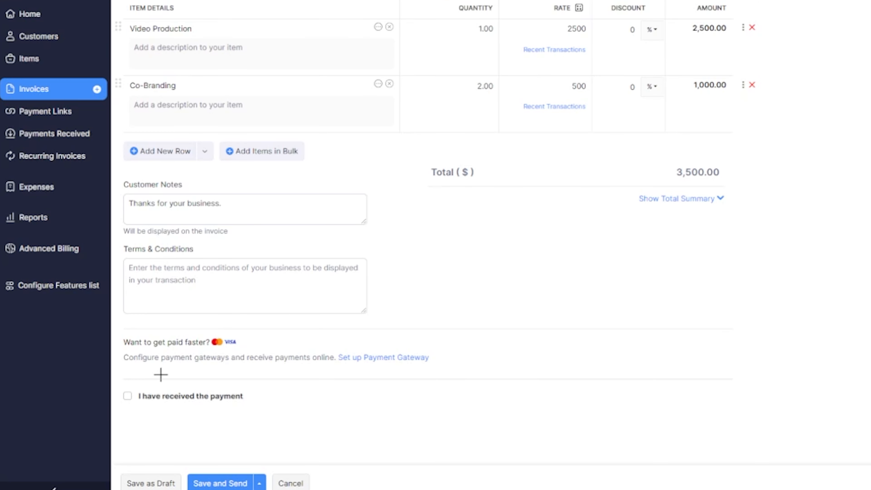
pyautogui.moveTo(210, 323)
pyautogui.mouseDown()
pyautogui.moveTo(323, 314)
pyautogui.moveTo(407, 393)
pyautogui.moveTo(86, 358)
pyautogui.moveTo(226, 316)
pyautogui.mouseUp()
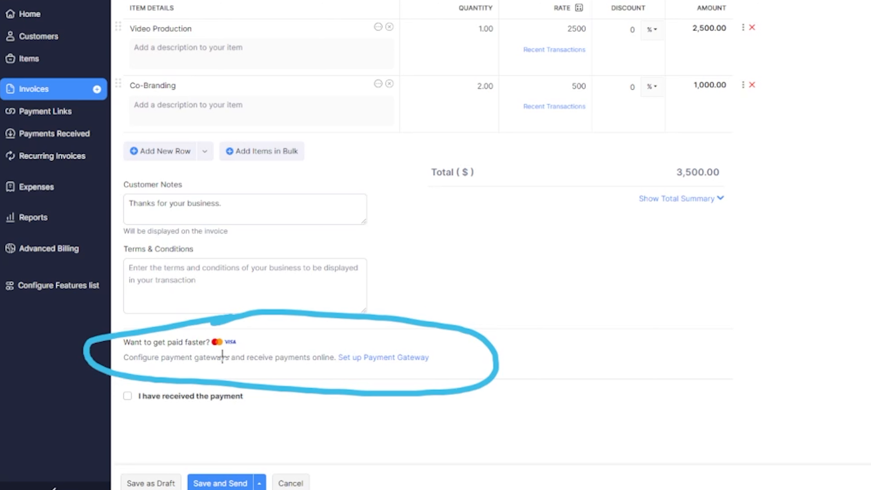
pyautogui.moveTo(331, 375); pyautogui.dragTo(451, 366)
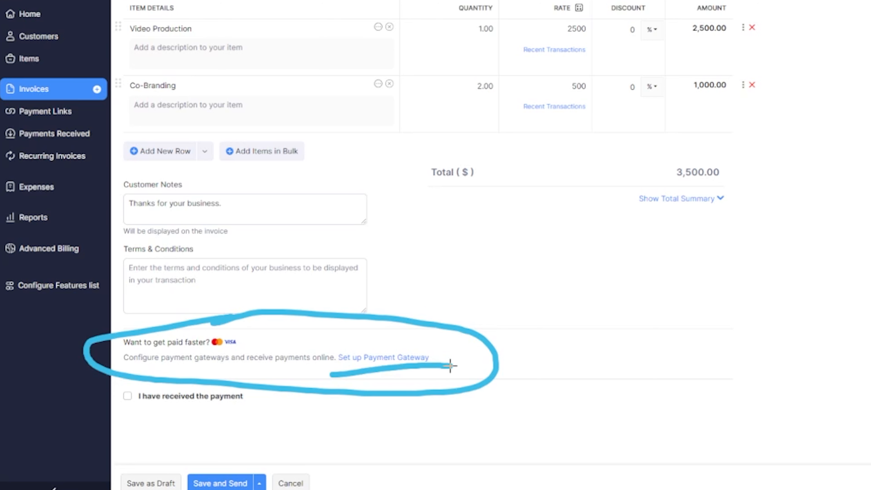
pyautogui.click(627, 293)
# - Open the payment gateway setup and review the providers offered for Credit/Debit Card, ACH Payment and PayPal
pyautogui.click(387, 358)
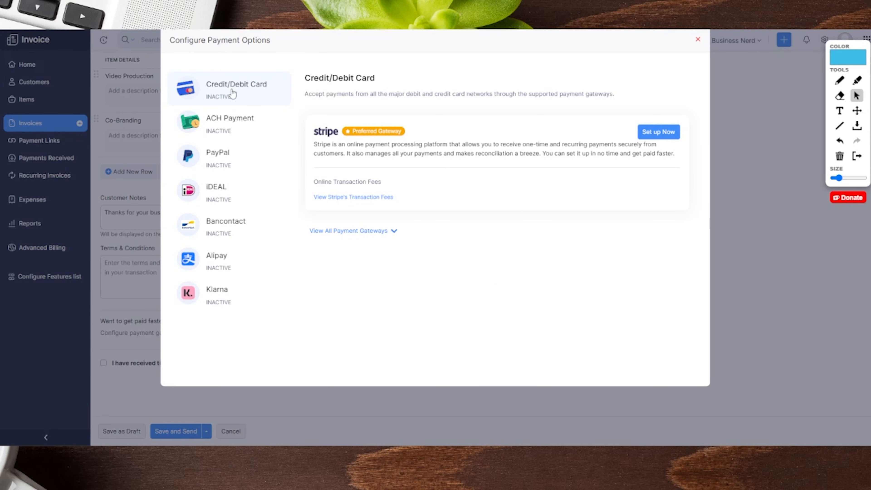
pyautogui.click(242, 123)
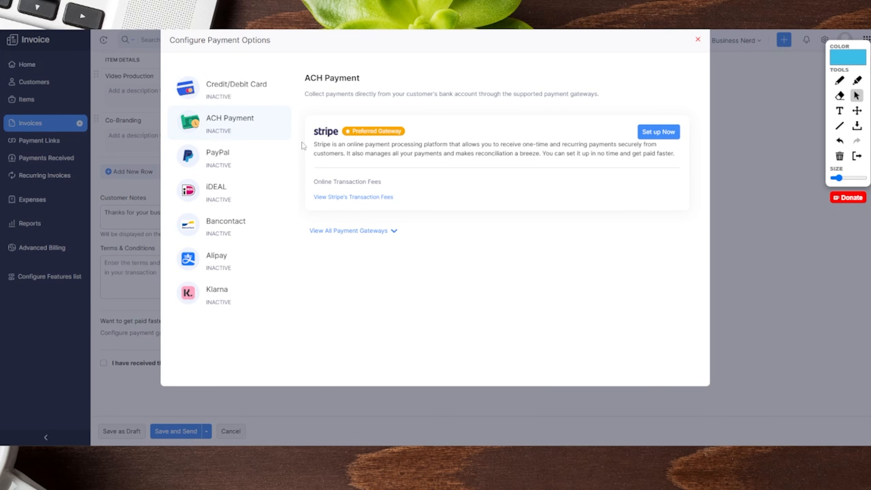
pyautogui.click(216, 170)
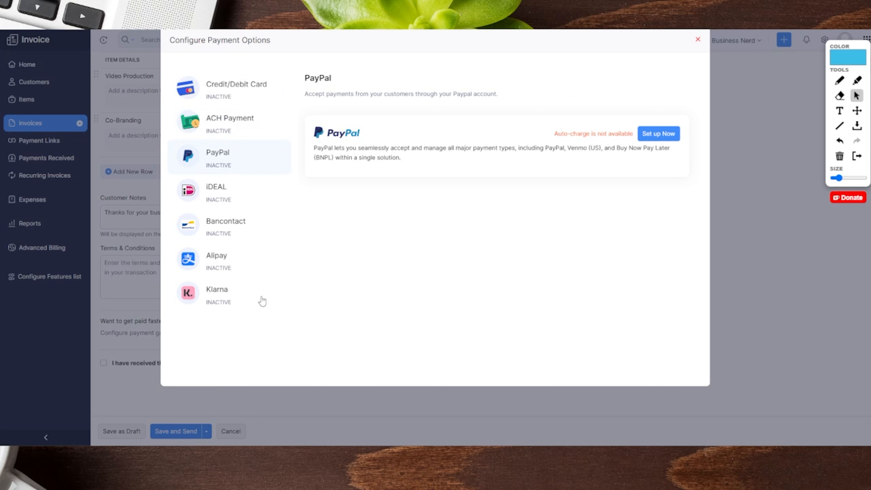
pyautogui.click(243, 121)
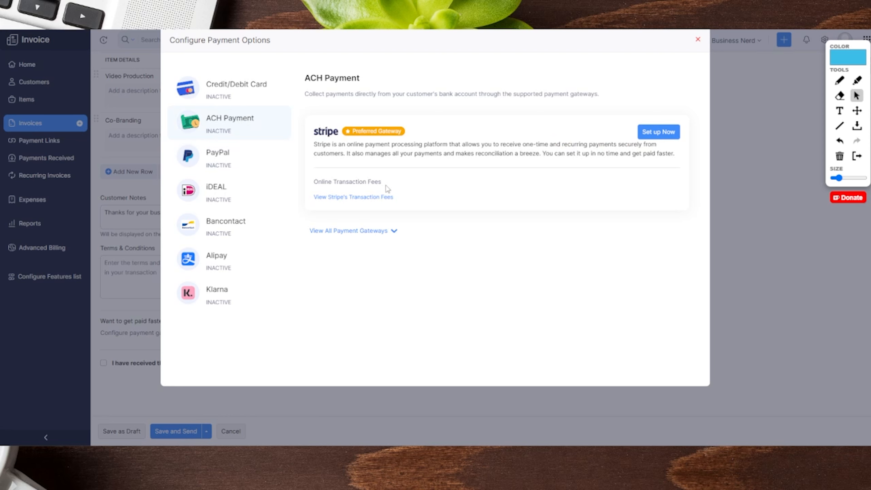
pyautogui.moveTo(314, 196); pyautogui.dragTo(336, 190)
pyautogui.tripleClick(340, 181)
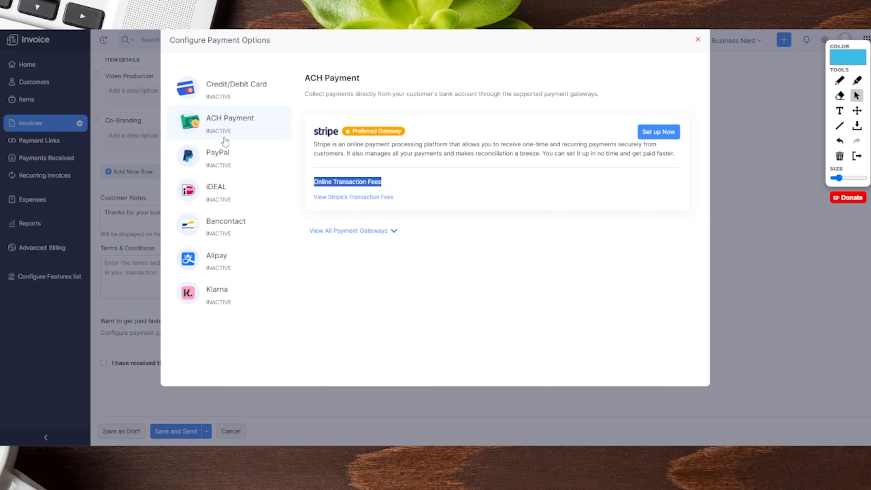
pyautogui.click(228, 89)
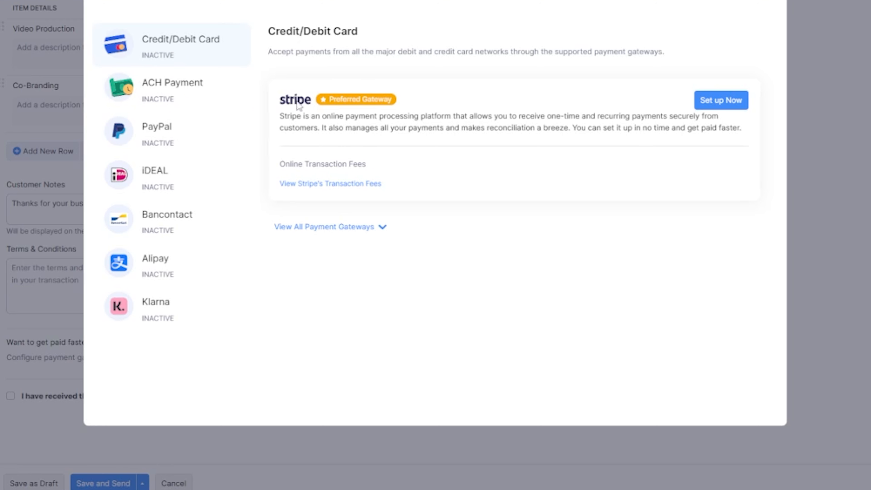
pyautogui.moveTo(282, 94); pyautogui.dragTo(316, 94)
pyautogui.click(314, 97)
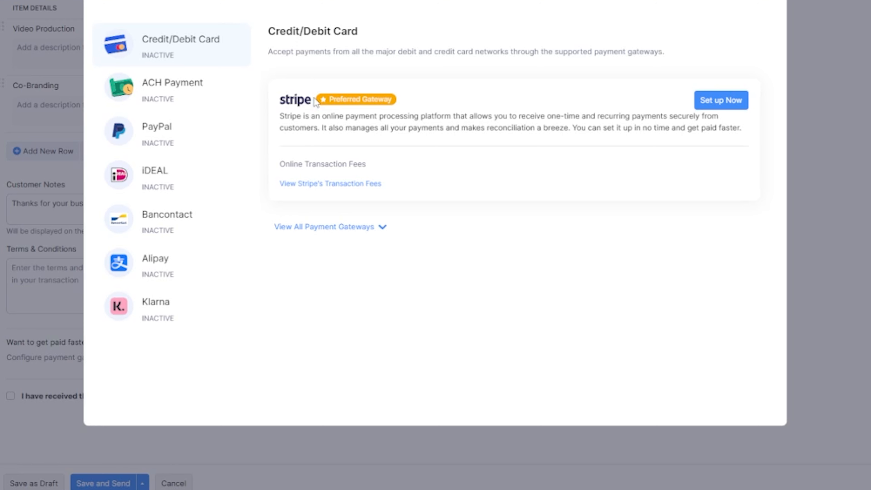
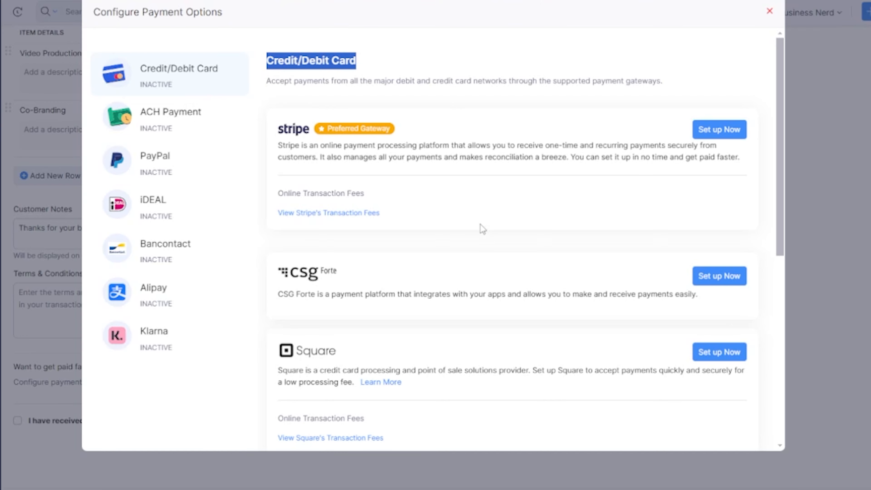
pyautogui.scroll(-5, 482, 228)
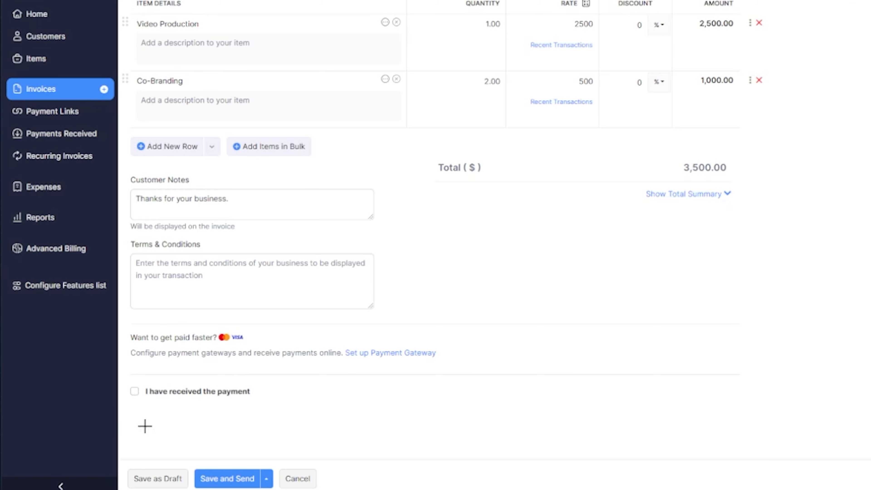
pyautogui.moveTo(403, 399)
pyautogui.mouseDown()
pyautogui.moveTo(315, 463)
pyautogui.moveTo(323, 445)
pyautogui.moveTo(326, 466)
pyautogui.mouseUp()
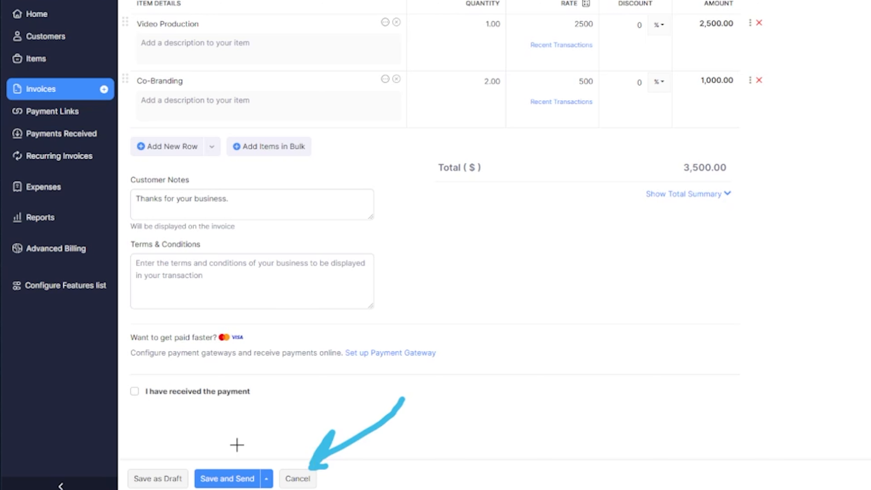
pyautogui.moveTo(157, 408)
pyautogui.mouseDown()
pyautogui.moveTo(152, 466)
pyautogui.moveTo(168, 446)
pyautogui.mouseUp()
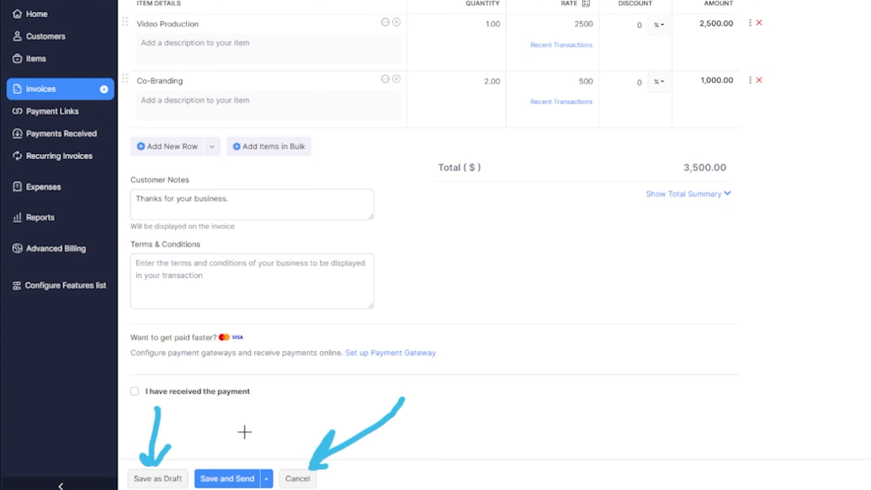
pyautogui.moveTo(243, 378)
pyautogui.mouseDown()
pyautogui.moveTo(209, 462)
pyautogui.moveTo(244, 451)
pyautogui.mouseUp()
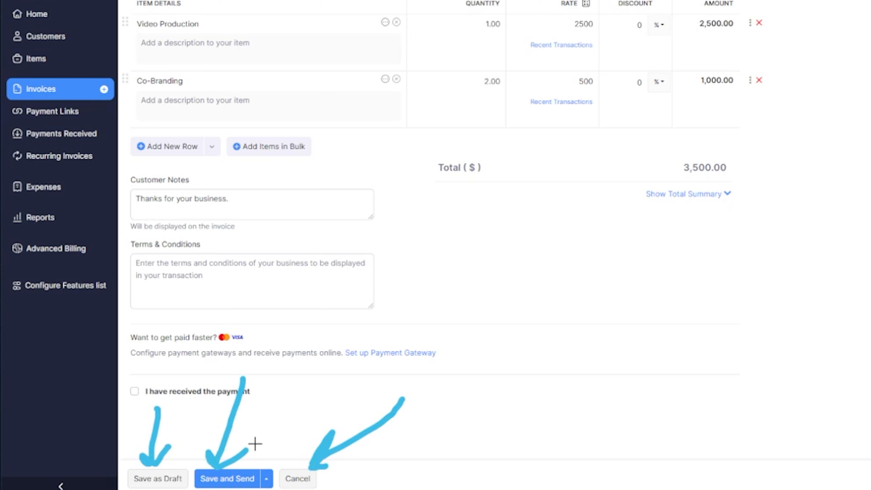
pyautogui.moveTo(288, 371)
pyautogui.mouseDown()
pyautogui.moveTo(276, 445)
pyautogui.moveTo(266, 451)
pyautogui.moveTo(287, 452)
pyautogui.mouseUp()
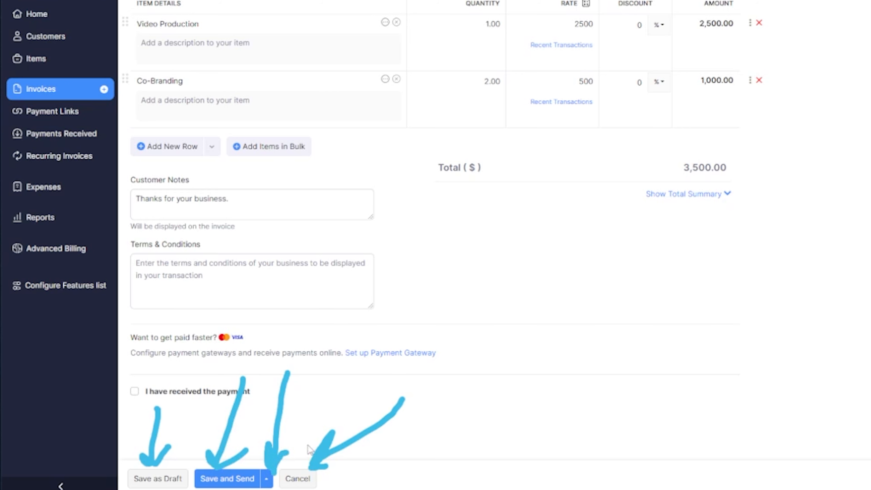
# - View the invoice's other save options, and temporarily mark the payment as received to check the available payment modes
pyautogui.click(266, 479)
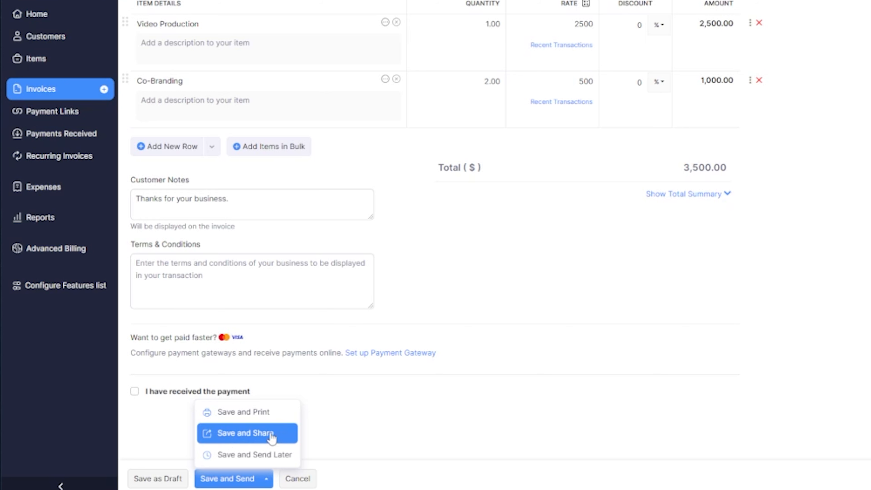
pyautogui.click(234, 456)
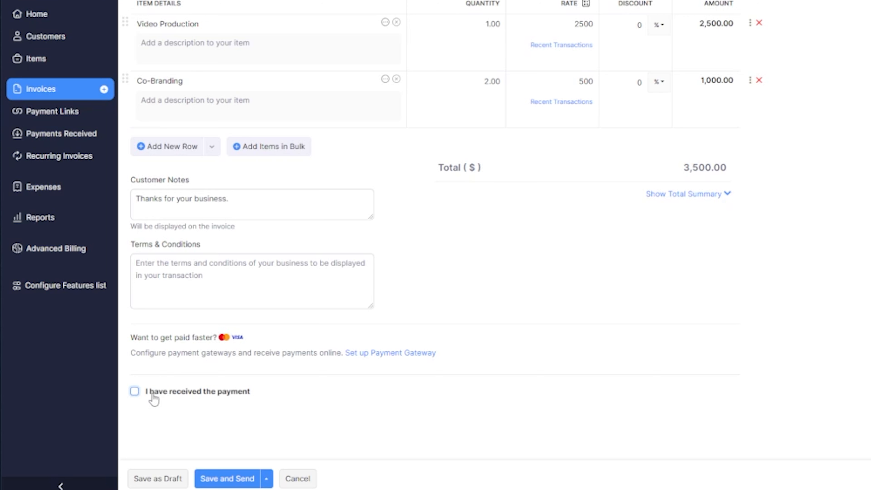
pyautogui.click(134, 392)
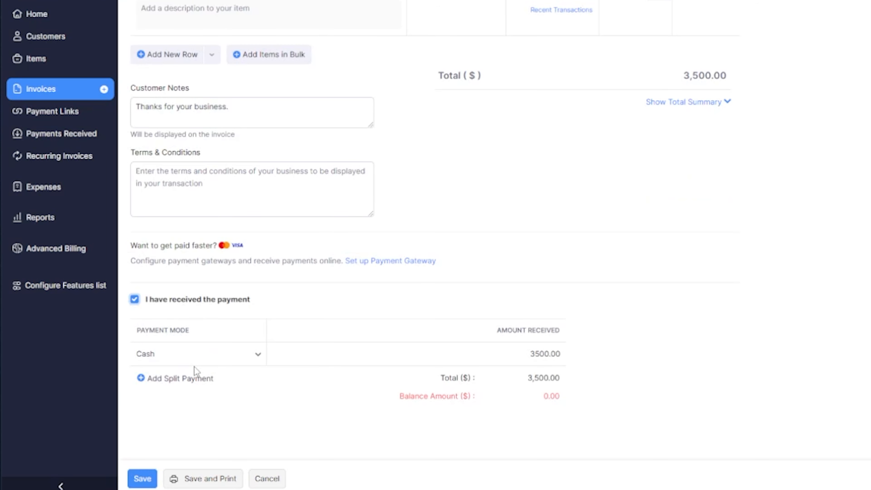
pyautogui.click(249, 357)
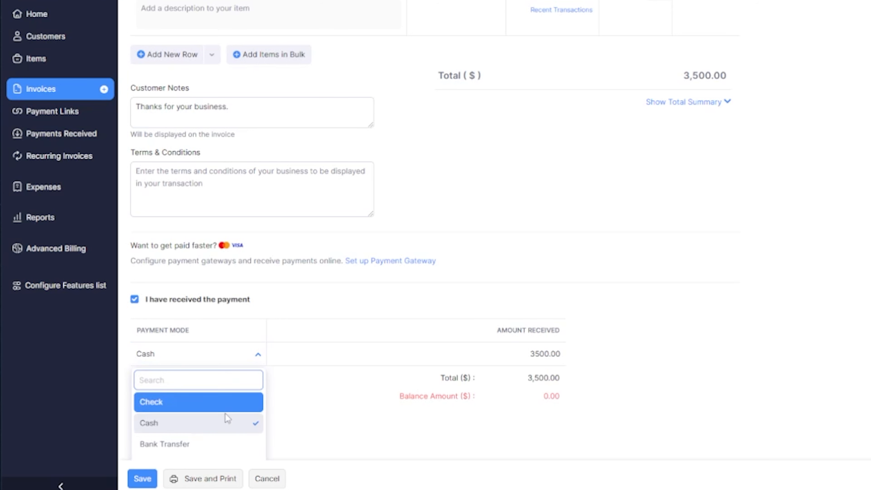
pyautogui.click(300, 414)
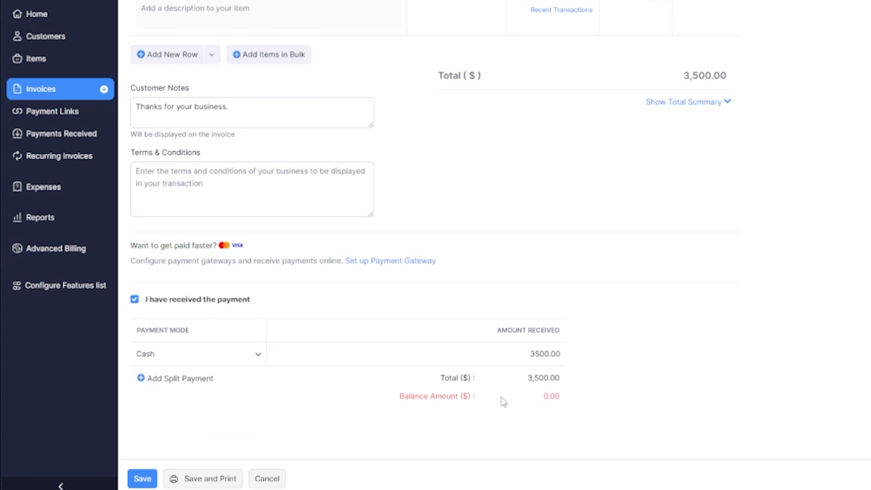
pyautogui.click(134, 299)
# - Save the invoice and proceed to the email that sends it to TruFinancials
pyautogui.click(266, 479)
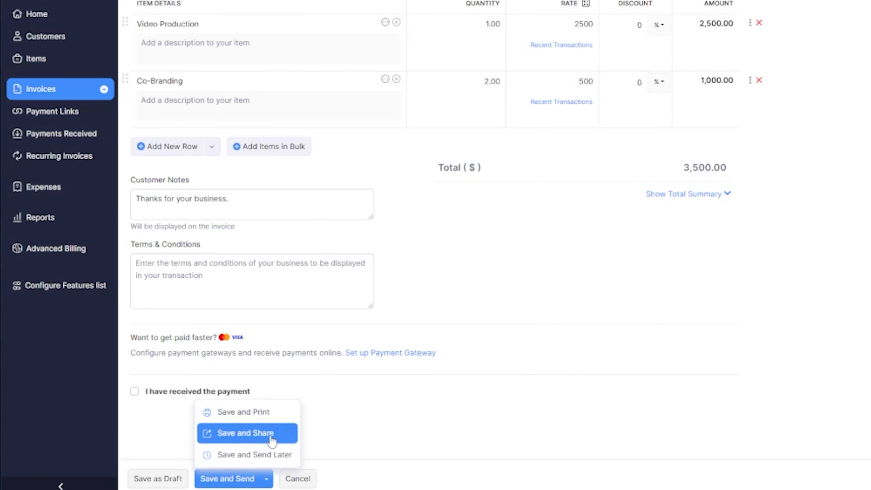
pyautogui.click(373, 418)
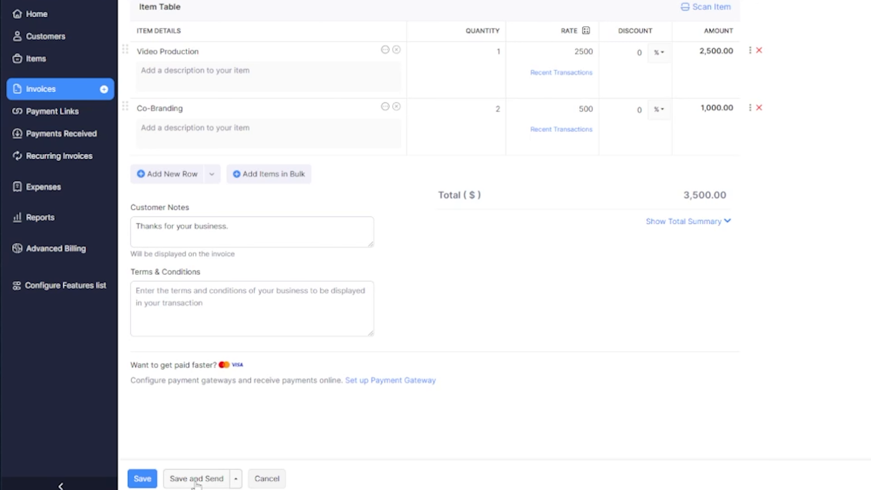
pyautogui.click(197, 480)
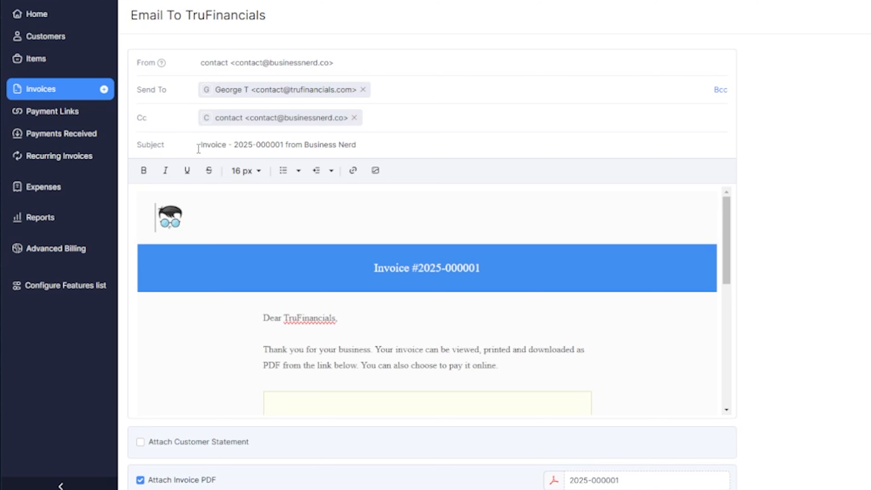
# - Review the invoice email's subject, message body and attachment options, including the customer statement and invoice PDF
pyautogui.click(358, 145)
pyautogui.scroll(-5, 675, 271)
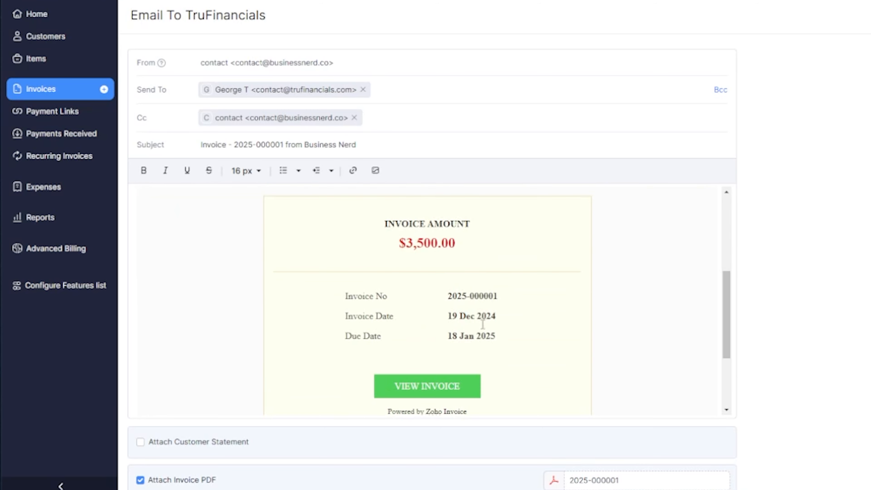
pyautogui.scroll(-4, 484, 309)
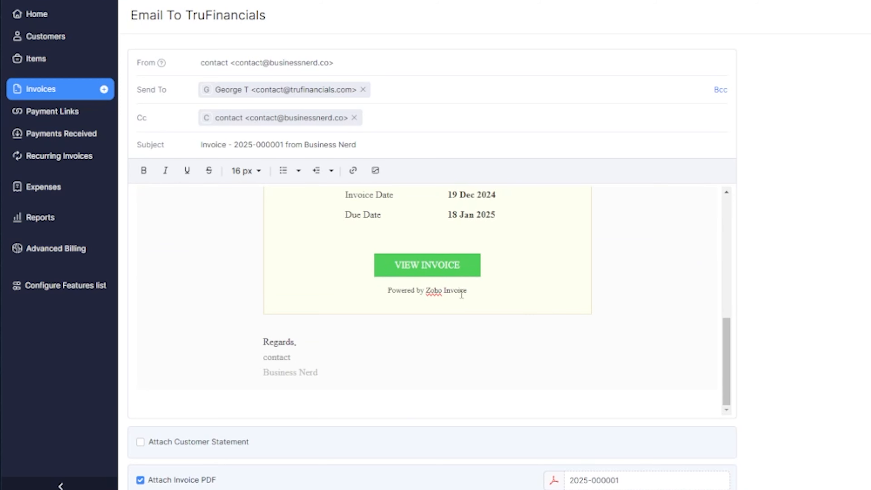
pyautogui.scroll(-3, 763, 270)
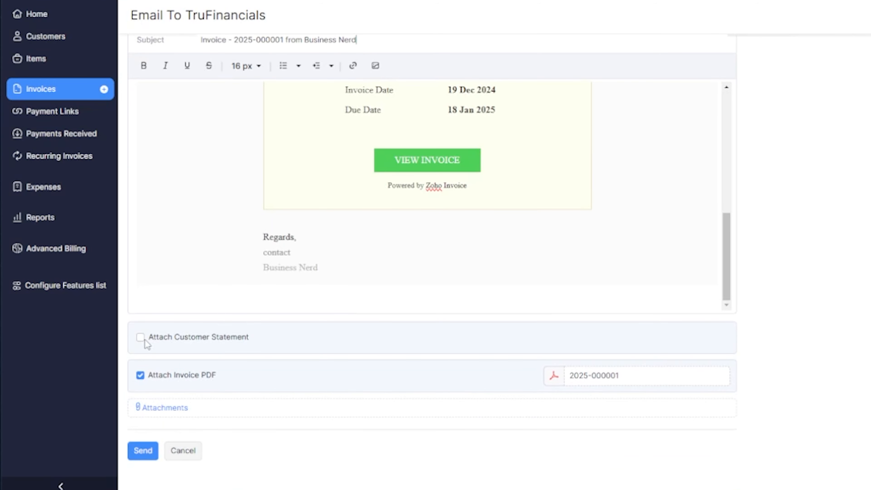
pyautogui.click(144, 339)
pyautogui.click(143, 339)
pyautogui.scroll(3, 754, 273)
pyautogui.scroll(10, 513, 295)
pyautogui.scroll(1, 513, 295)
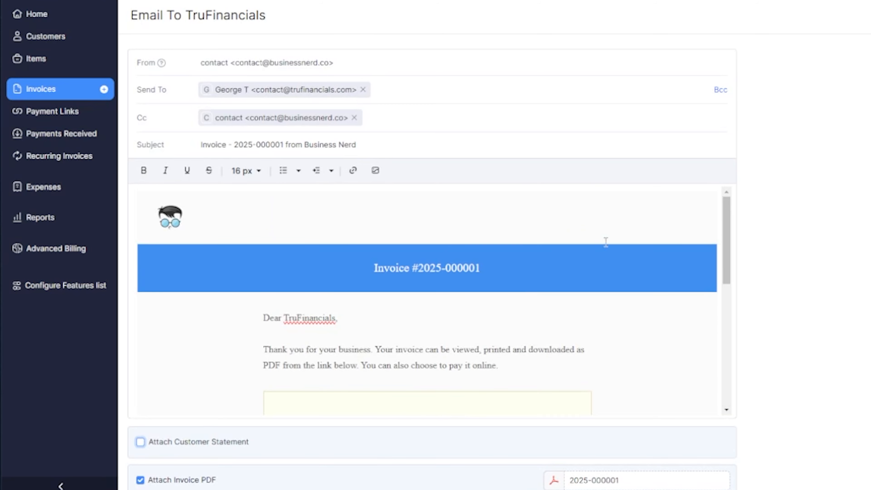
# - Examine the full invoice email message down to its closing signature, attachment choices and sending options
pyautogui.scroll(-3, 540, 291)
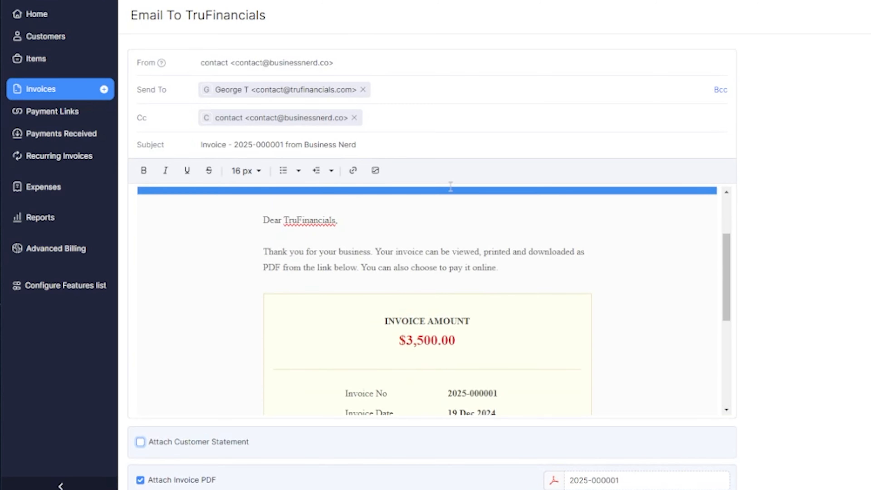
pyautogui.scroll(3, 481, 274)
pyautogui.scroll(-9, 462, 279)
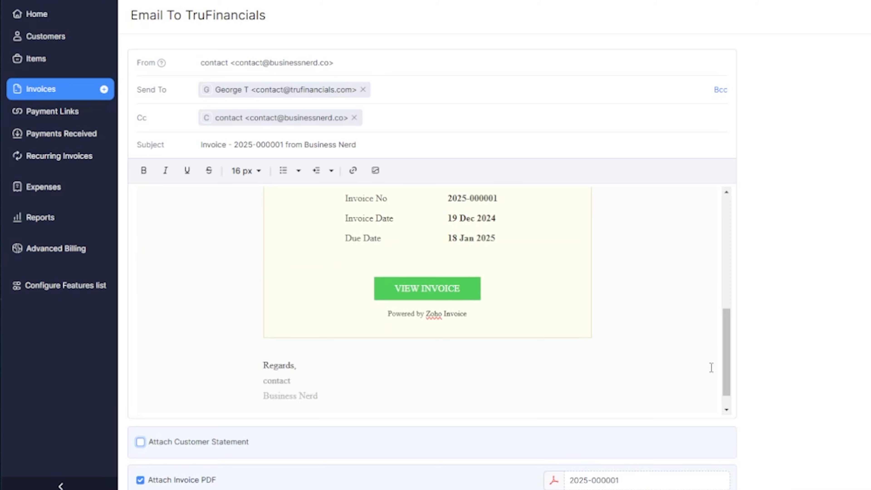
pyautogui.scroll(-5, 529, 364)
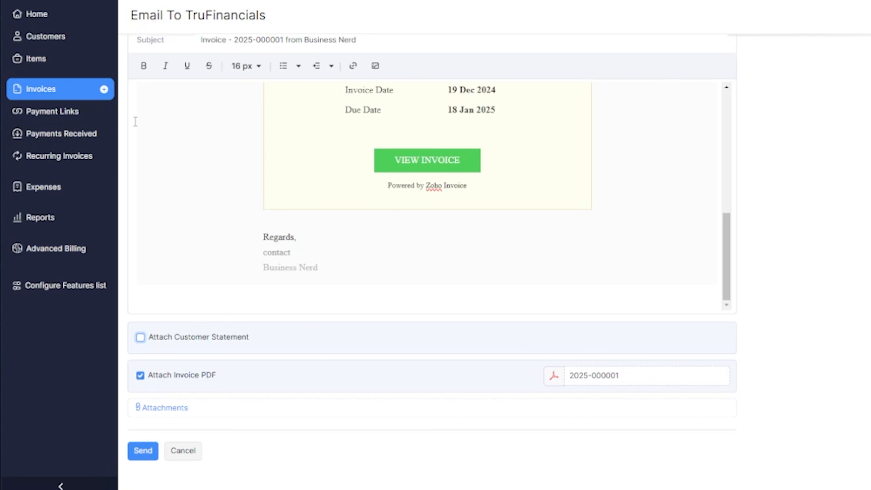
# - Leave the email, open the draft TruFinancials invoice from the invoice list, and review its contents and sending options
pyautogui.click(43, 96)
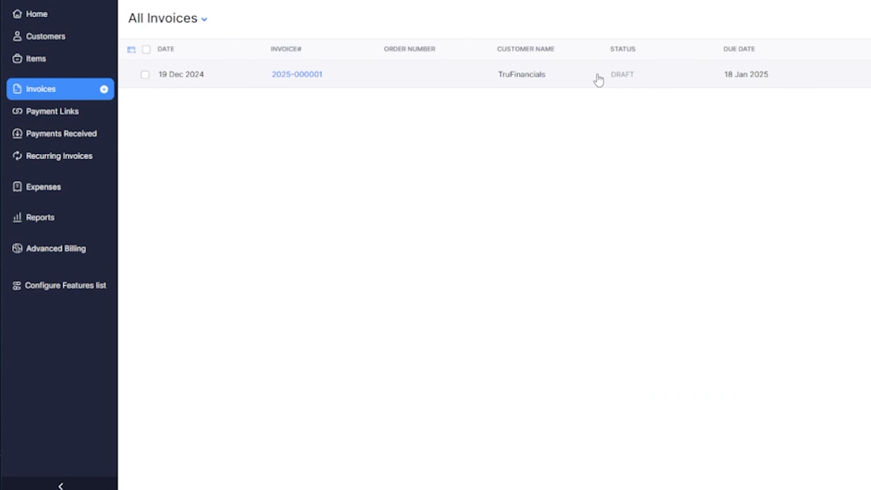
pyautogui.click(623, 85)
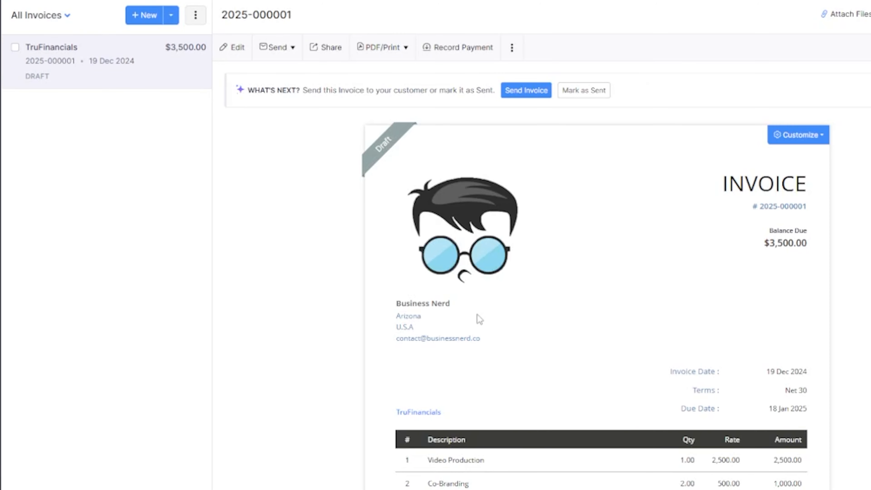
pyautogui.scroll(-9, 654, 315)
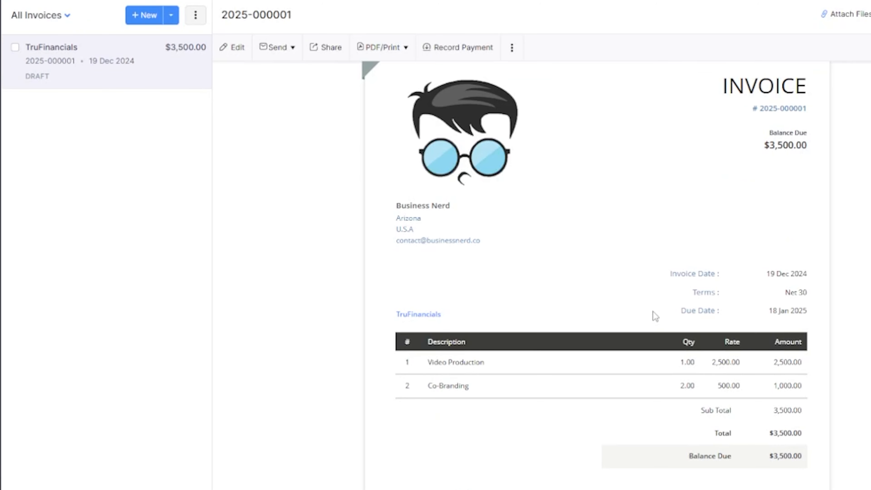
pyautogui.scroll(3, 718, 310)
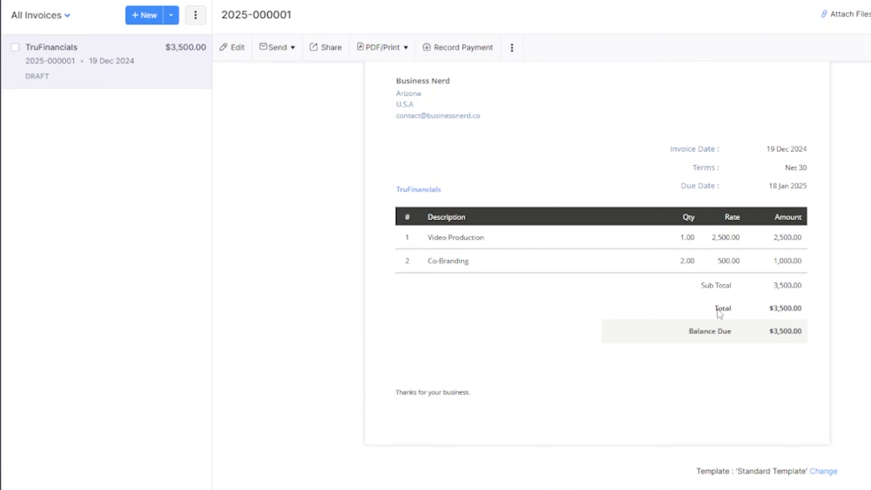
pyautogui.scroll(6, 592, 304)
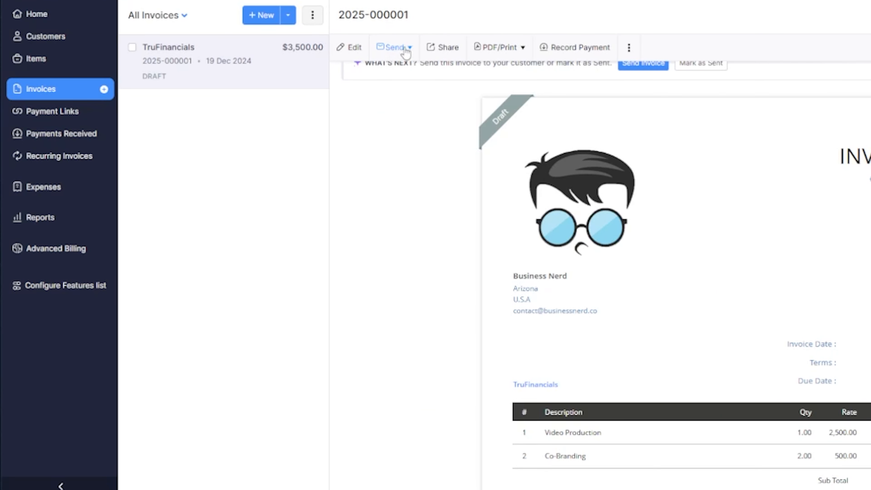
pyautogui.click(407, 50)
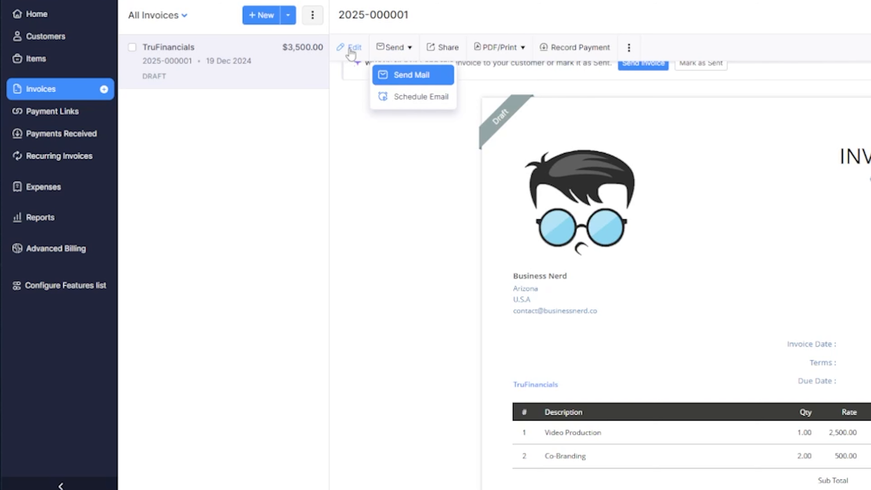
pyautogui.scroll(-5, 354, 176)
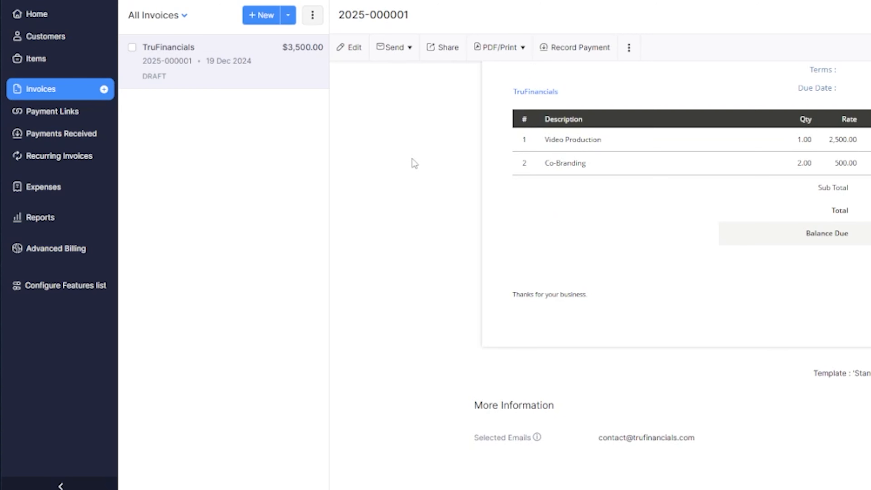
pyautogui.scroll(5, 412, 159)
# - Open the draft invoice for editing, check its details, and save it with the option that proceeds to the customer email
pyautogui.click(354, 49)
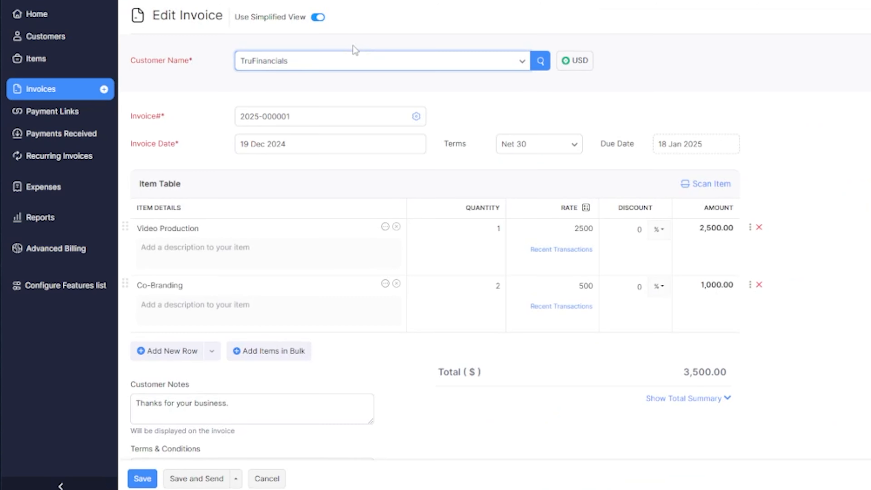
pyautogui.scroll(-3, 454, 216)
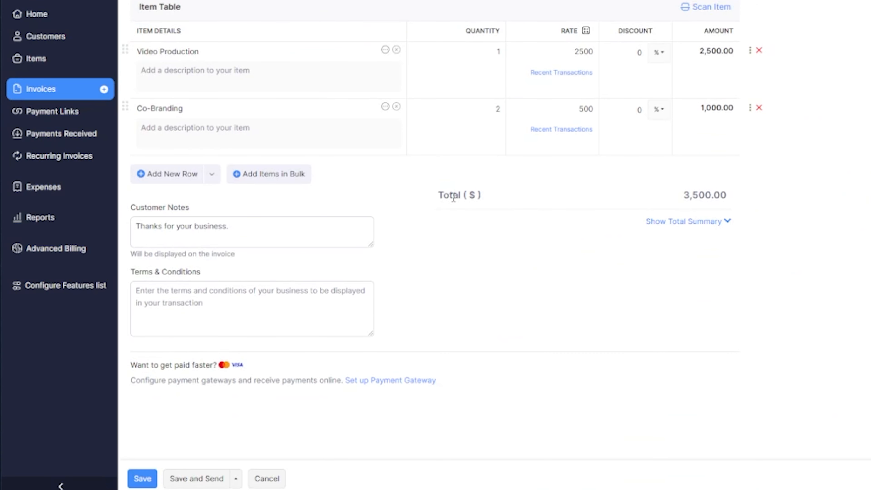
pyautogui.click(185, 481)
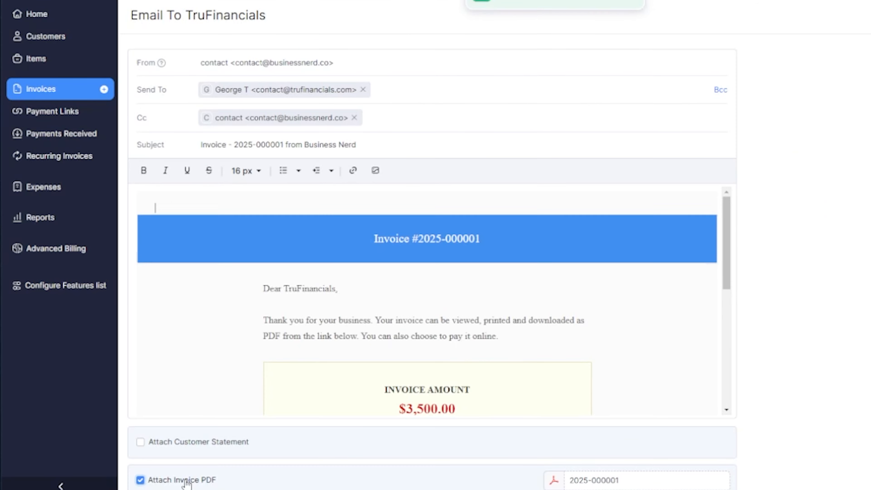
# - Check the email message and send it to TruFinancials with only the invoice PDF attached
pyautogui.scroll(-3, 782, 245)
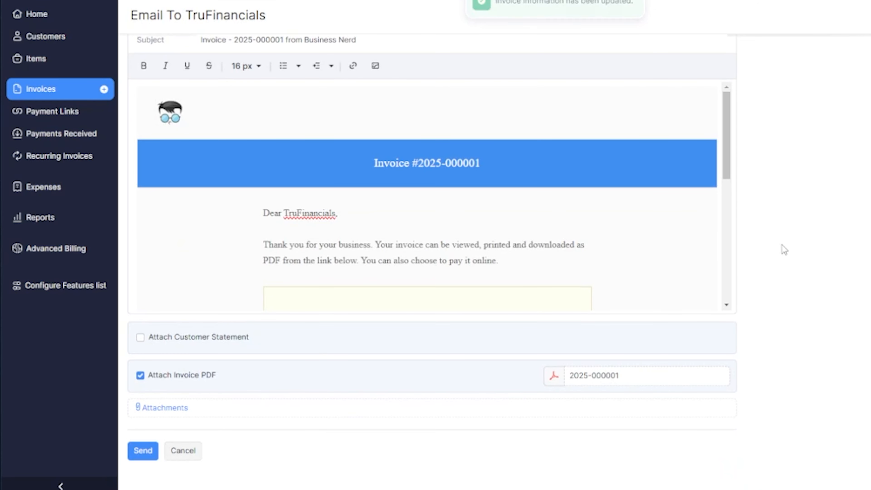
pyautogui.scroll(-5, 639, 261)
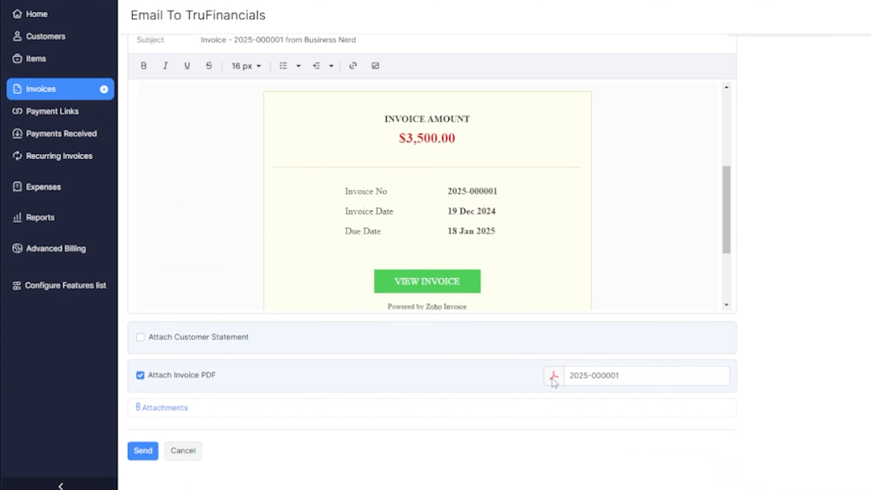
pyautogui.scroll(-3, 590, 201)
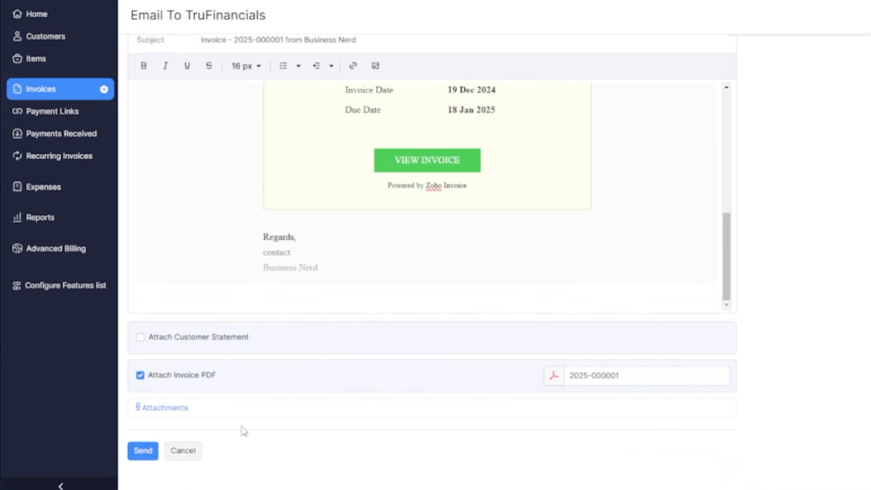
pyautogui.click(142, 453)
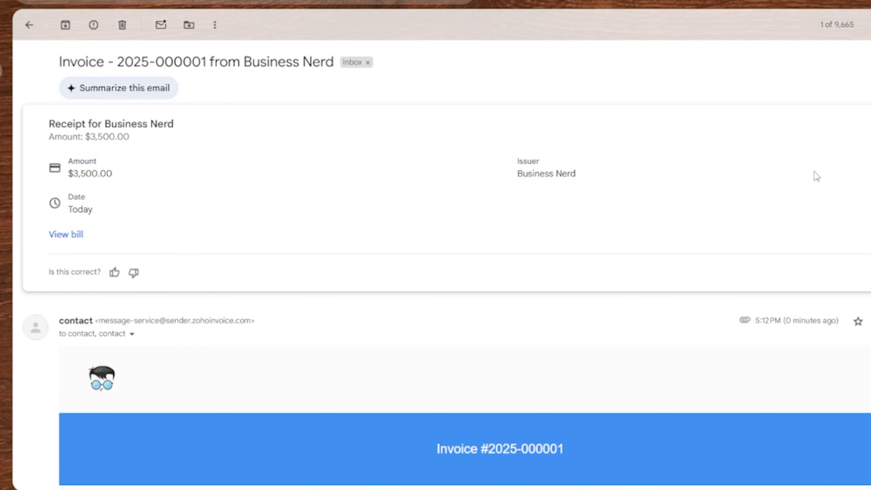
# - Review the received invoice email in Gmail, including its summary card, message, invoice details and PDF attachment
pyautogui.scroll(-5, 836, 189)
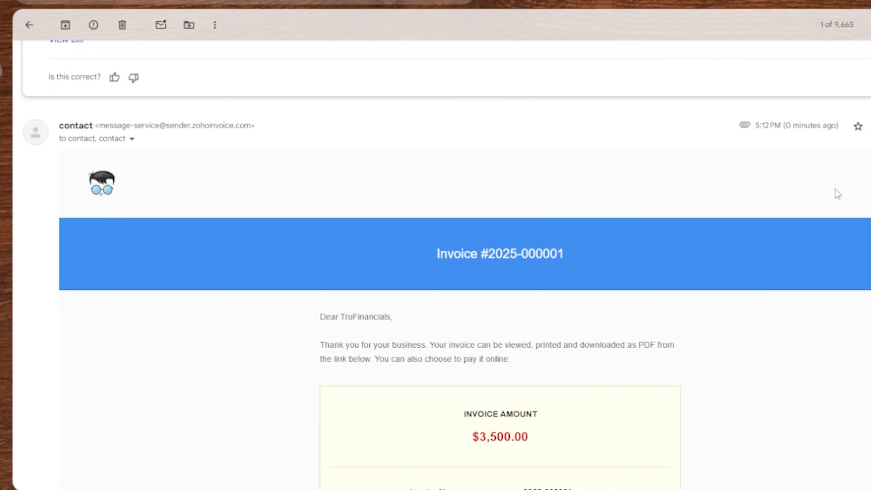
pyautogui.scroll(-3, 832, 189)
pyautogui.scroll(7, 443, 264)
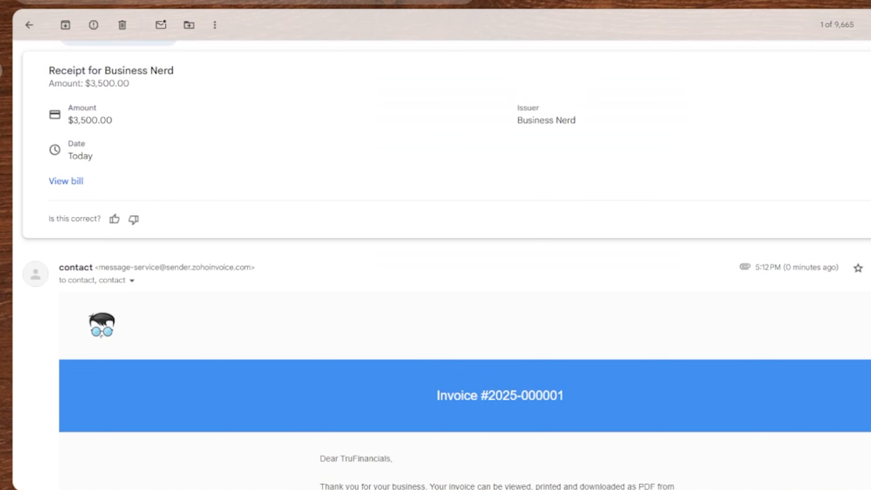
pyautogui.scroll(-9, 443, 265)
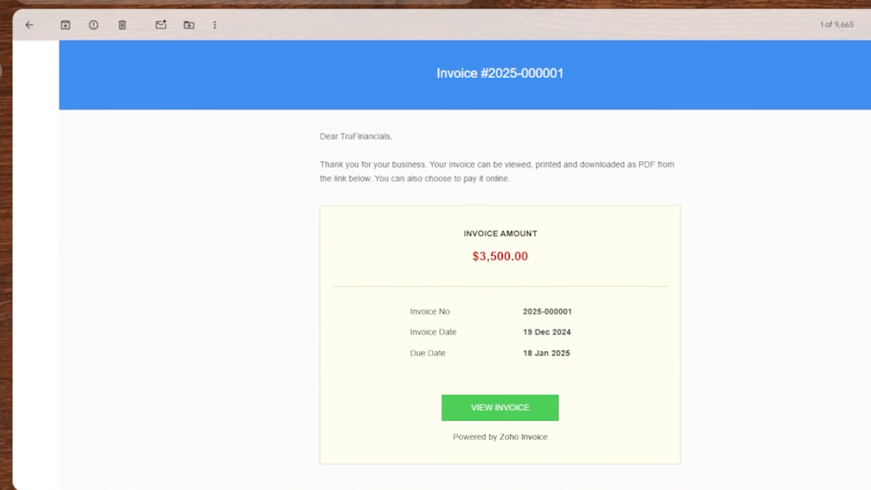
pyautogui.scroll(-8, 442, 264)
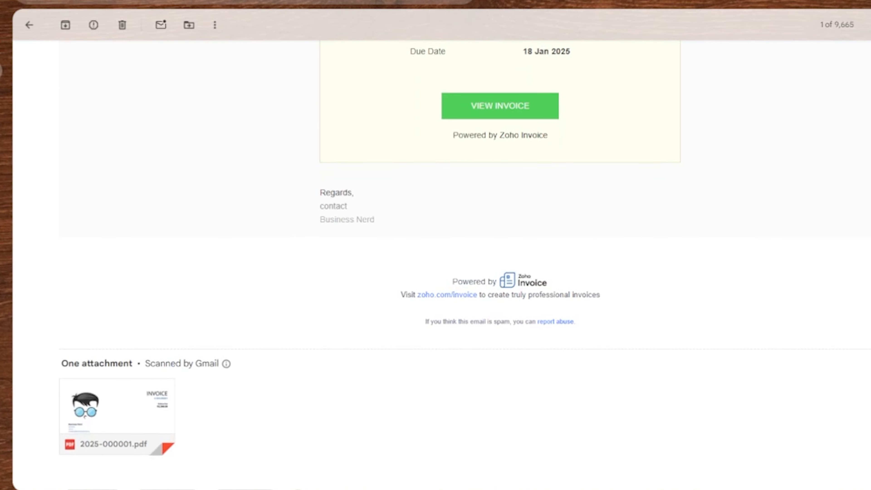
# - Open the online invoice from the received email and review its line items, terms and balance in the customer portal
pyautogui.moveTo(115, 411)
pyautogui.click(486, 110)
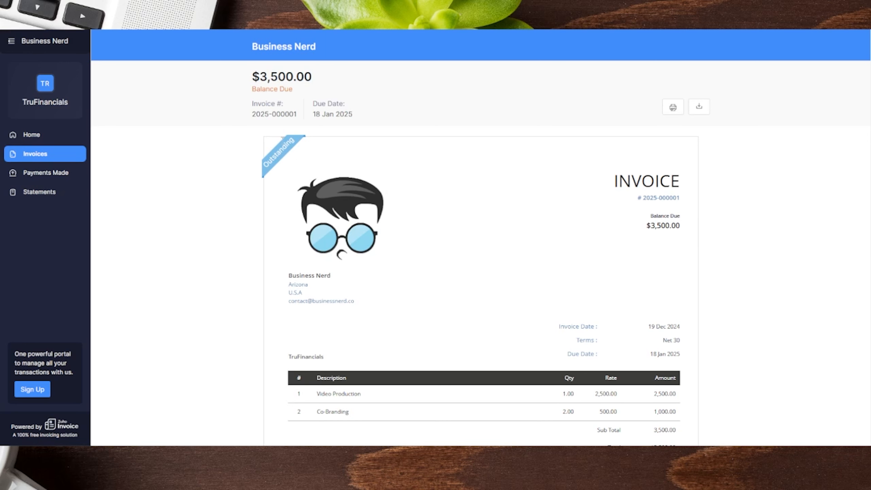
pyautogui.scroll(-4, 399, 175)
pyautogui.scroll(2, 661, 164)
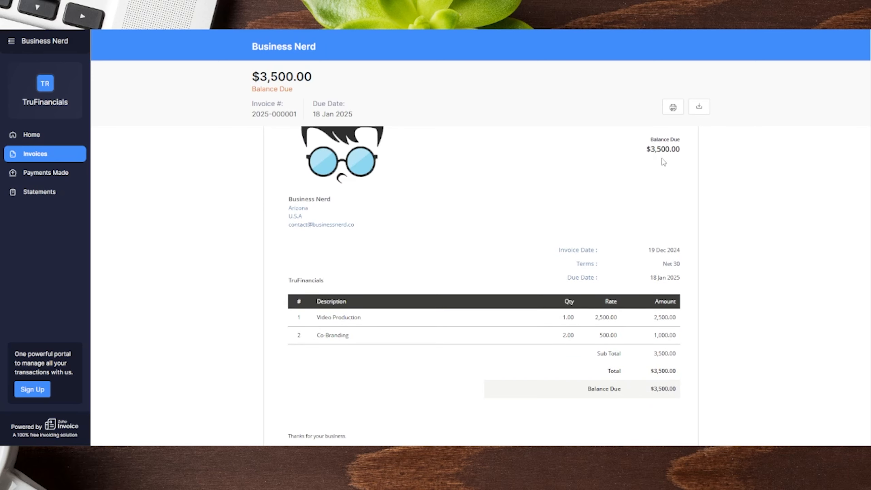
pyautogui.scroll(-3, 446, 226)
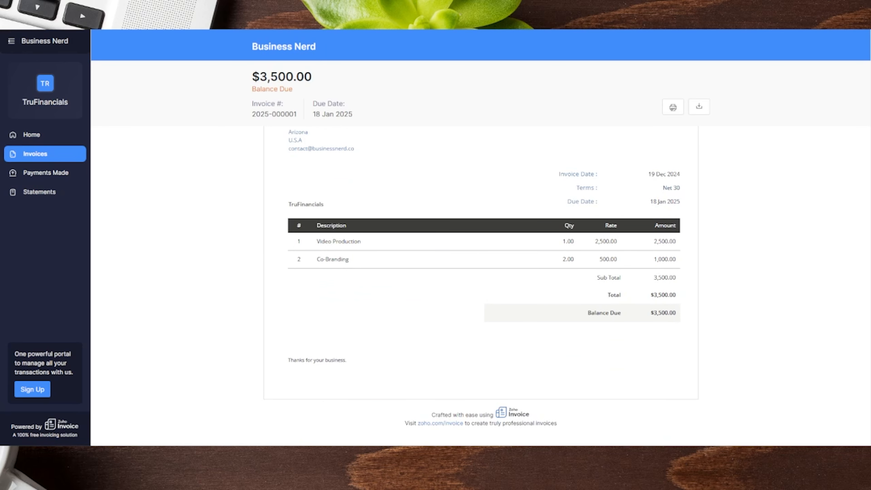
pyautogui.scroll(1, 482, 280)
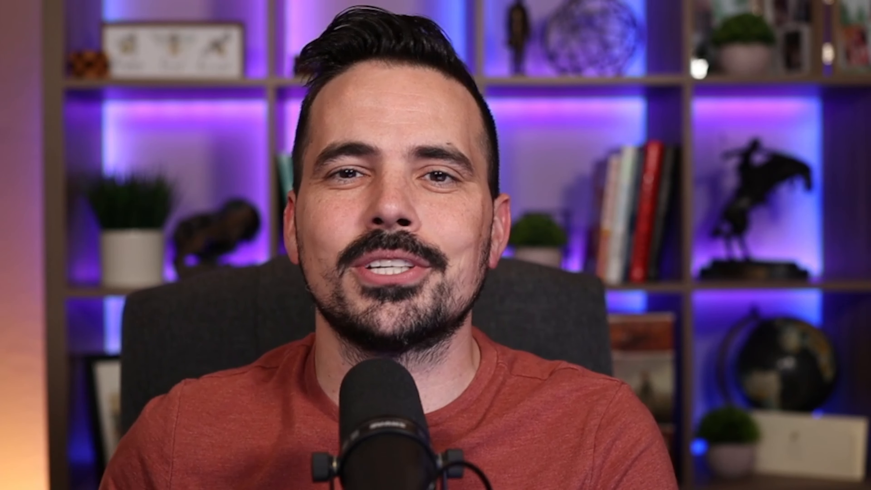